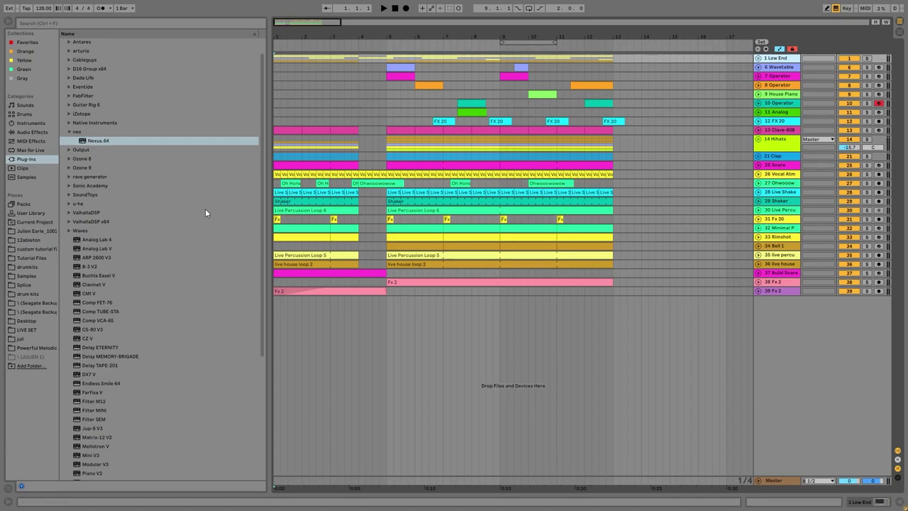
- Show the current project's files in the browser and unfold the Low End group in the arrangement
click(30, 224)
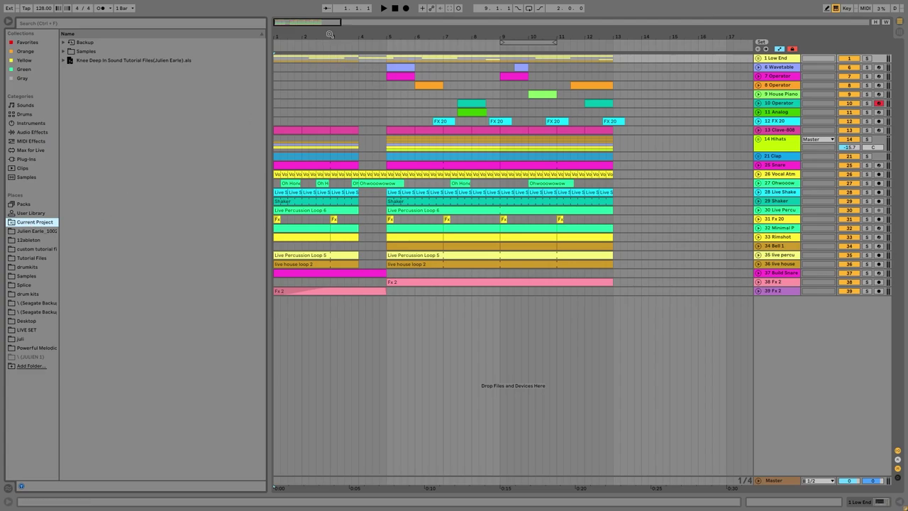
drag(330, 35, 293, 34)
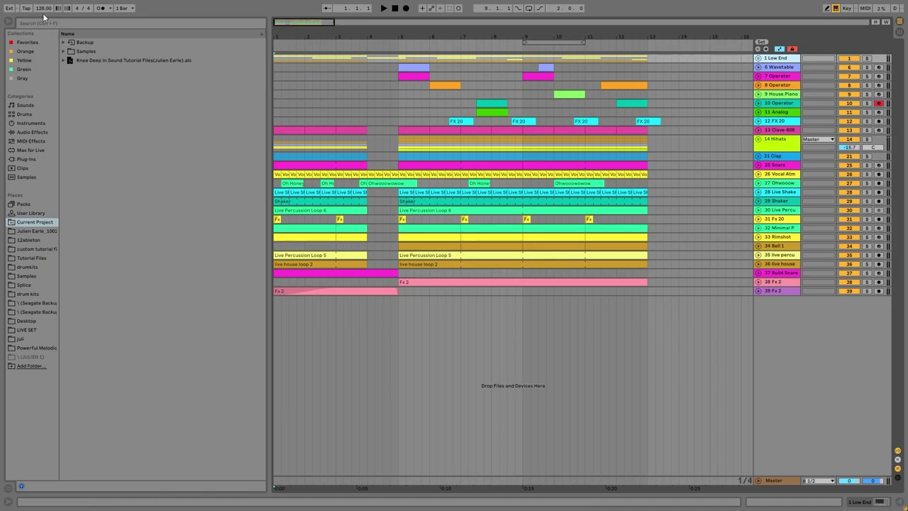
click(758, 57)
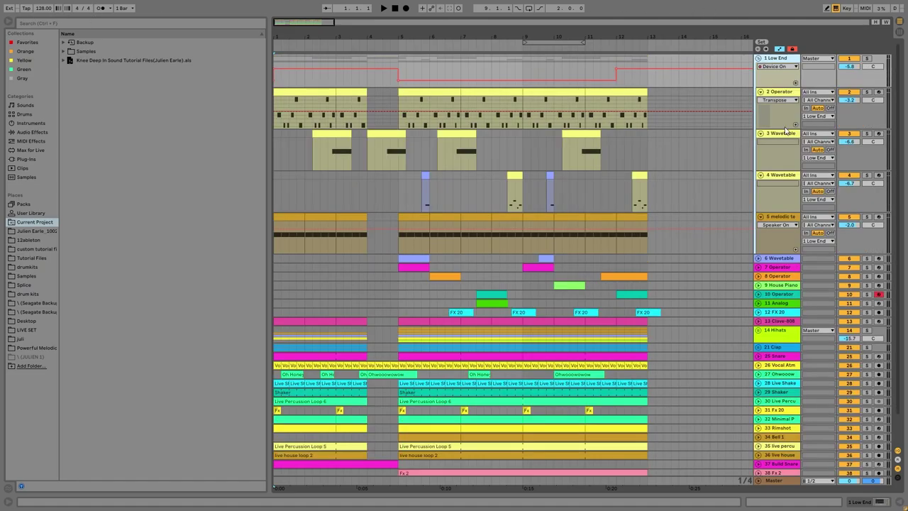
- Solo the Low End group and play it from bar 5
click(865, 59)
click(405, 92)
key(space)
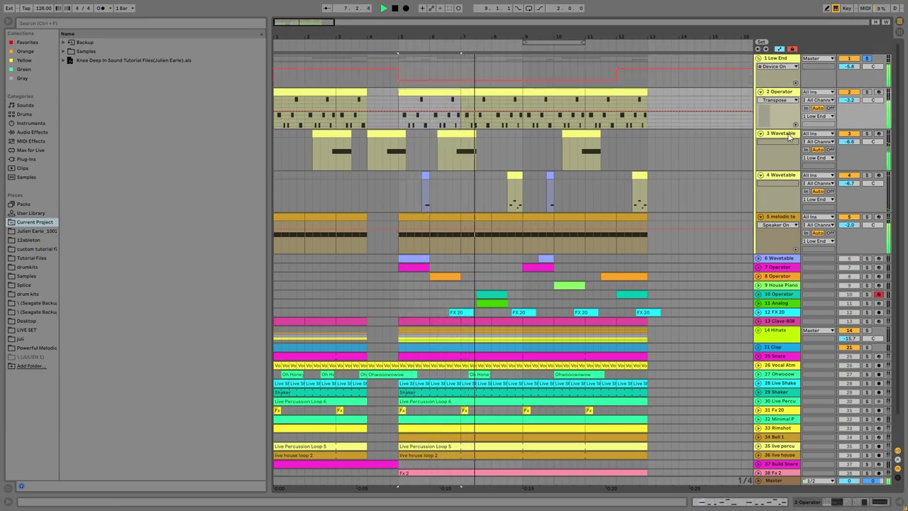
- Show the devices of the melodic techno kick 5 track, solo it and play it from bar 5
double_click(786, 218)
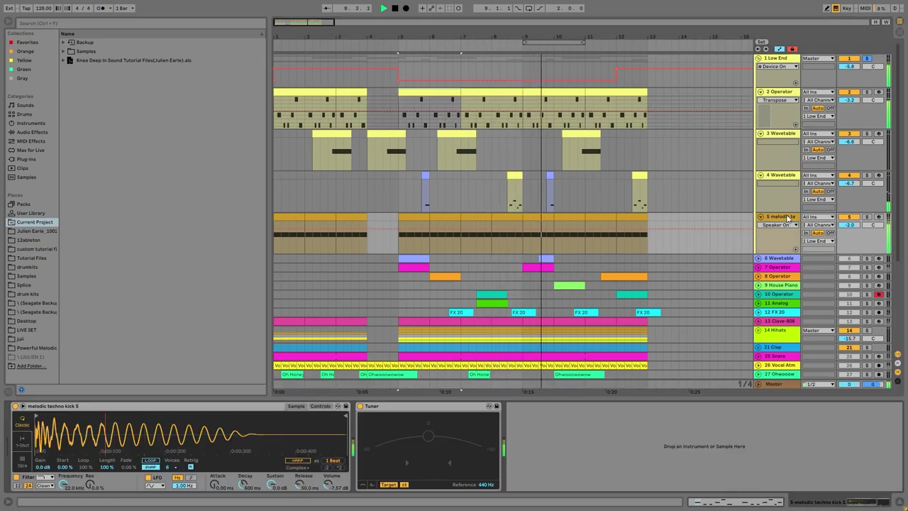
click(866, 216)
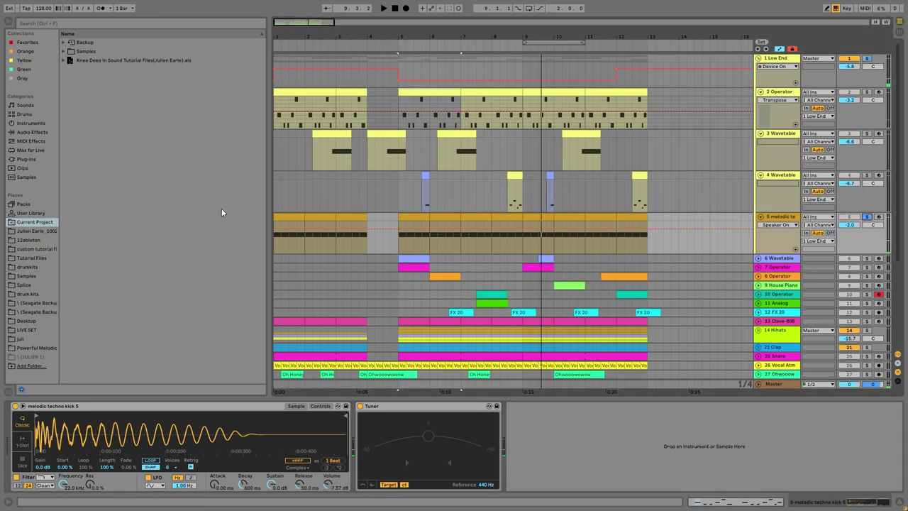
click(414, 216)
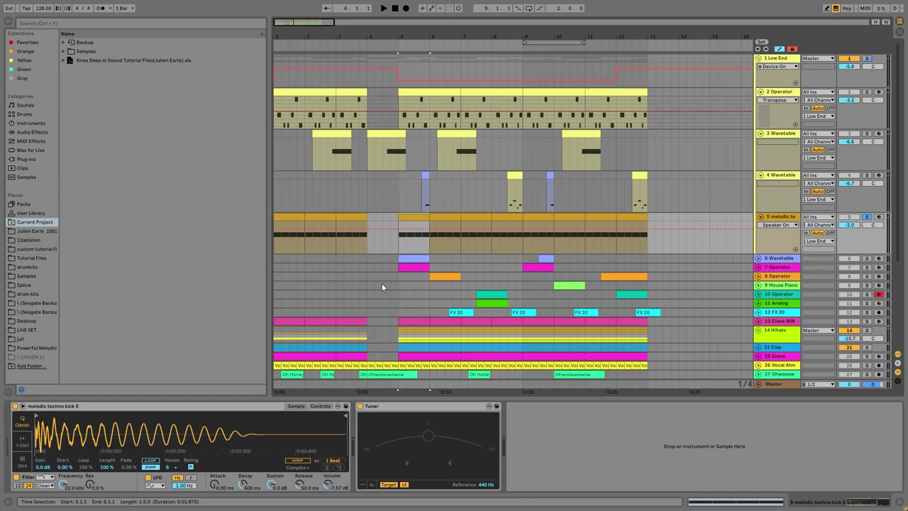
key(space)
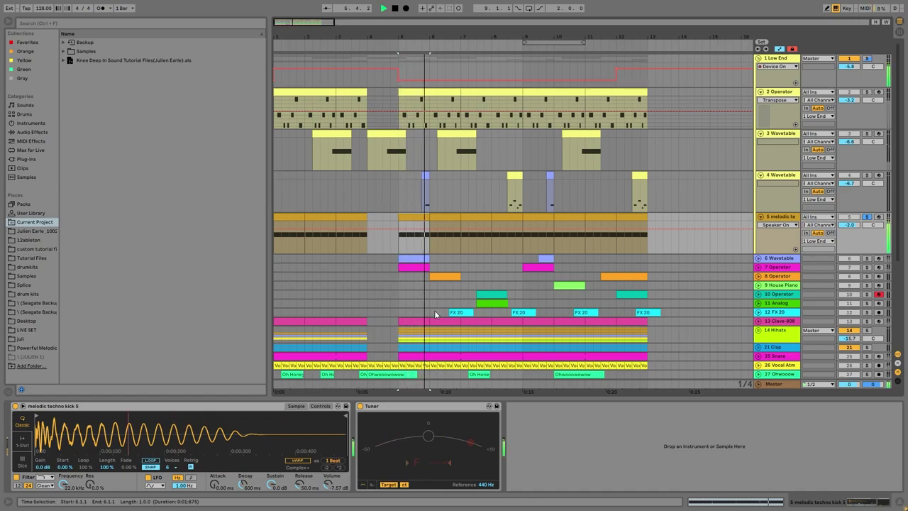
key(space)
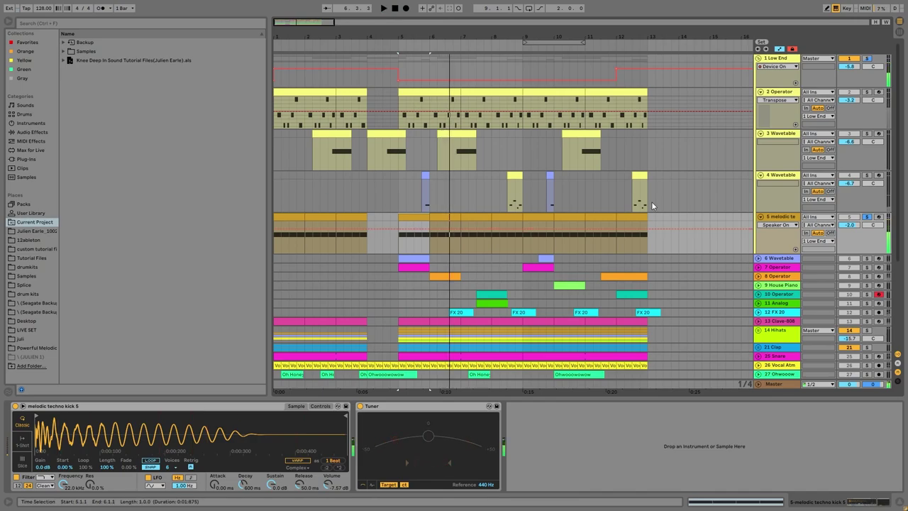
- Audition the soloed 2 Operator bass track from bar 5 and open its bar 5 clip in the note editor
key(space)
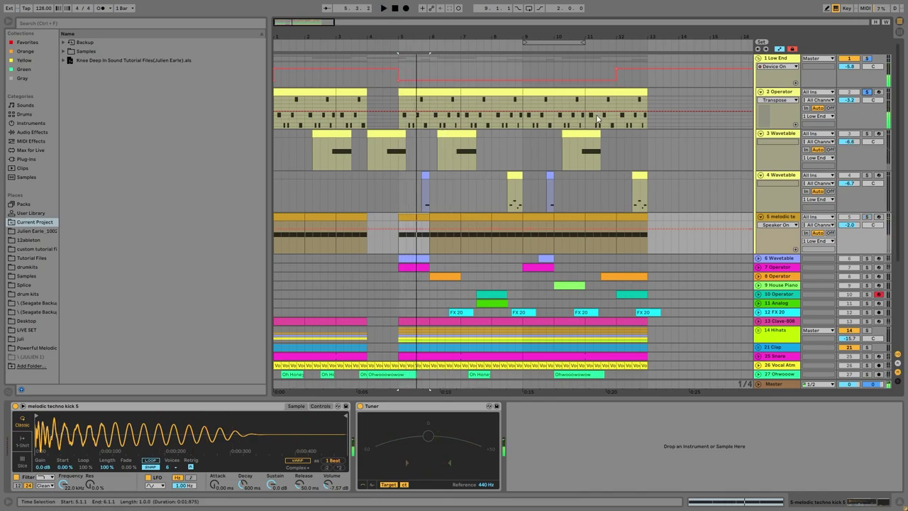
click(444, 94)
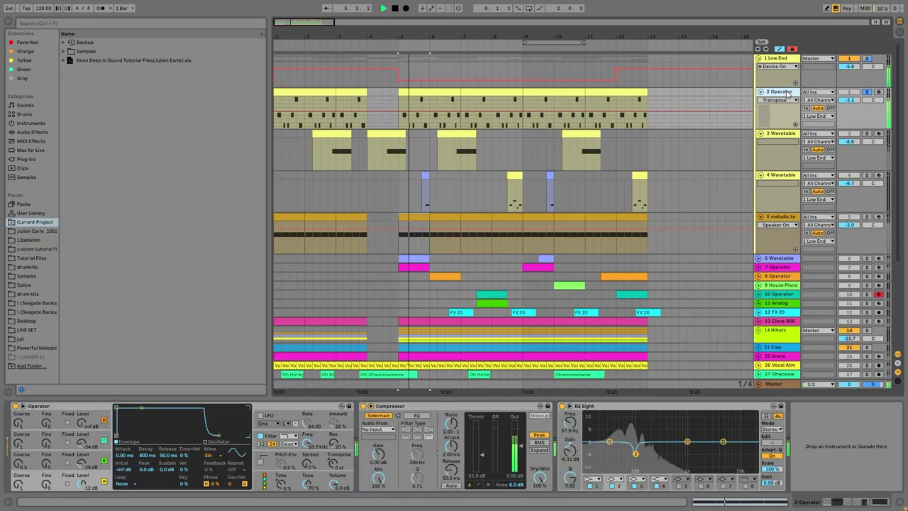
double_click(444, 94)
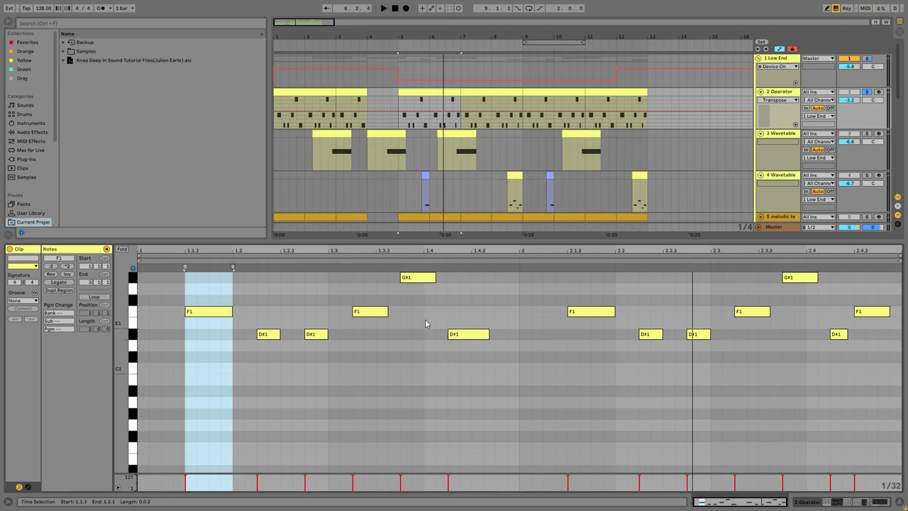
key(space)
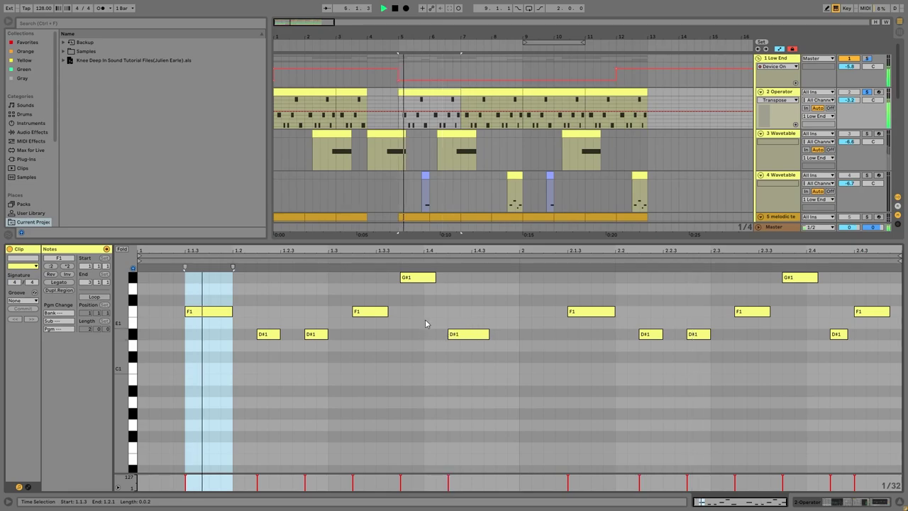
- Show the 2 Operator track's devices, examine Operator's oscillators B and C, and play the bass from bar 5
double_click(778, 91)
key(space)
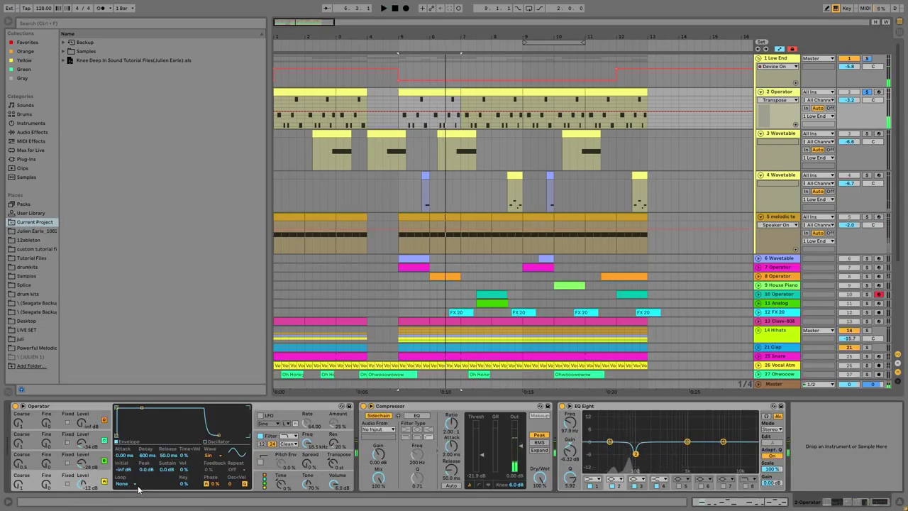
click(93, 457)
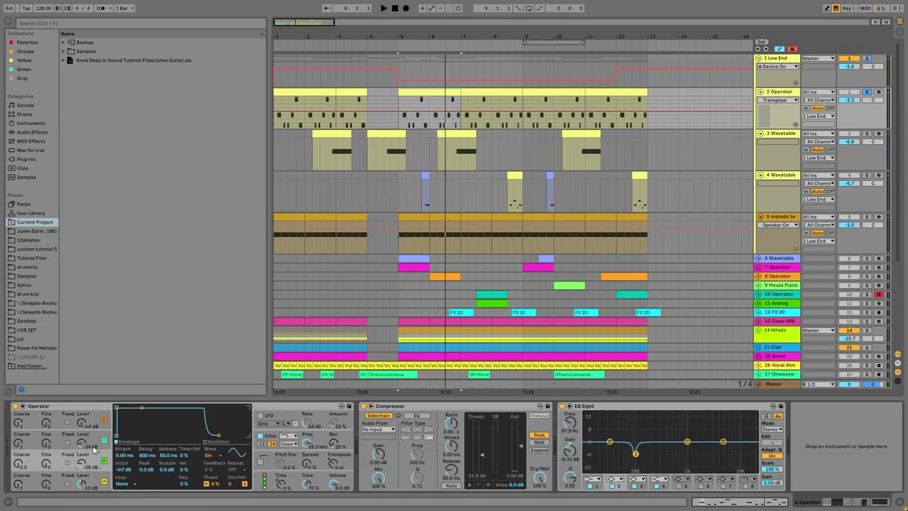
click(89, 443)
click(58, 460)
key(space)
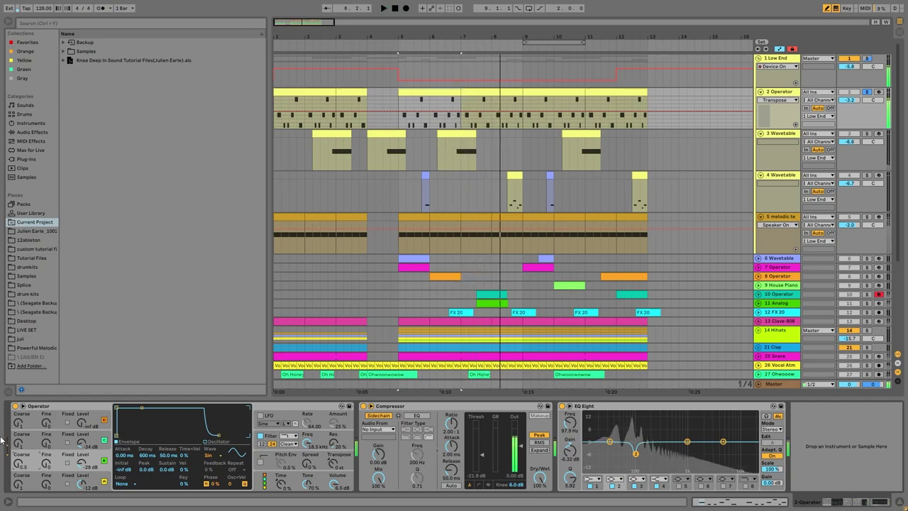
key(space)
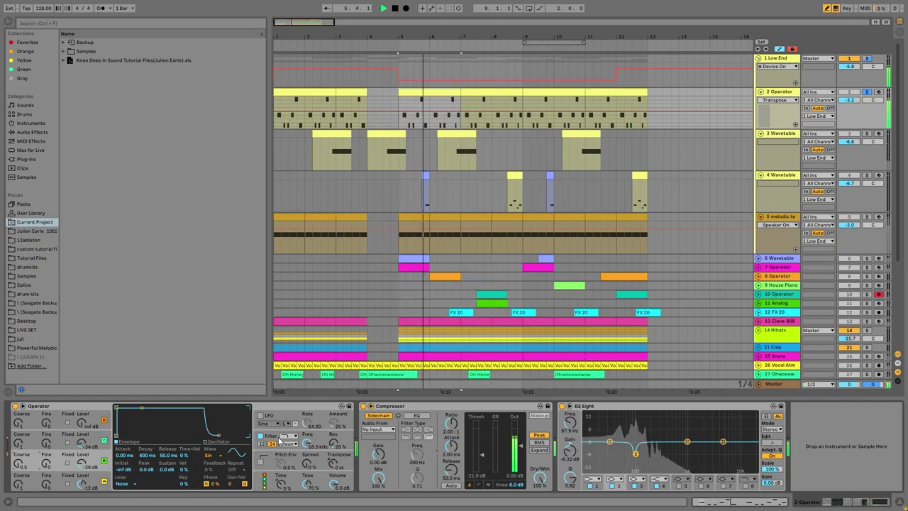
- Set the sidechain input of the 2 Operator track's Compressor to 5-melodic techno kick 5 and play the result
click(388, 429)
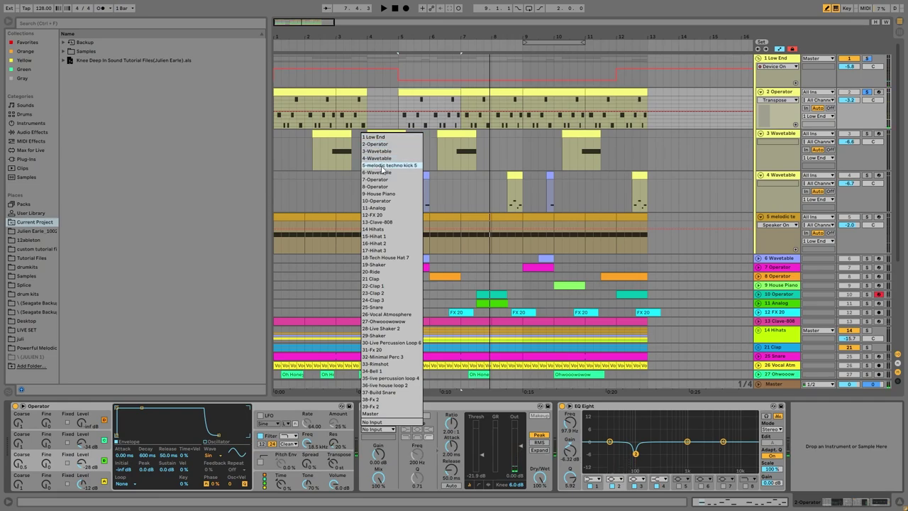
click(385, 166)
key(space)
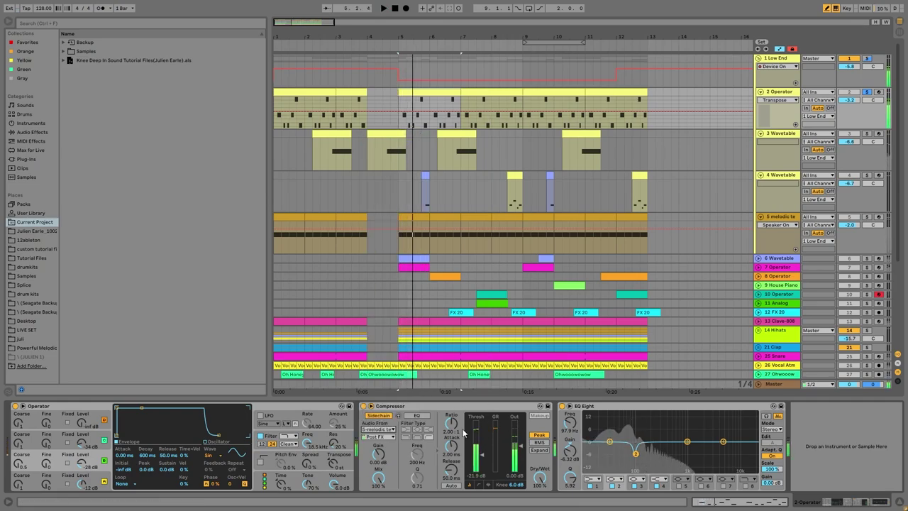
- Compare the 2 Operator bass with and without solo, setting its track volume to -2.4 dB
click(865, 92)
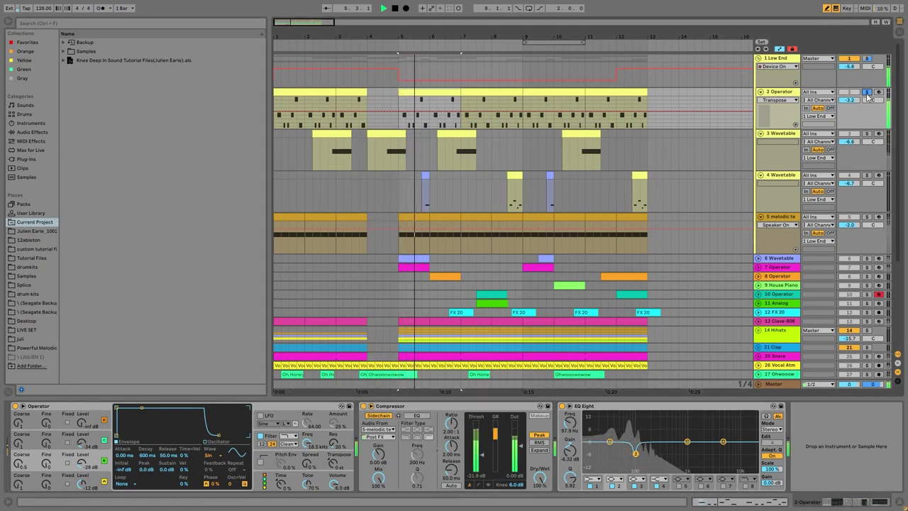
click(865, 93)
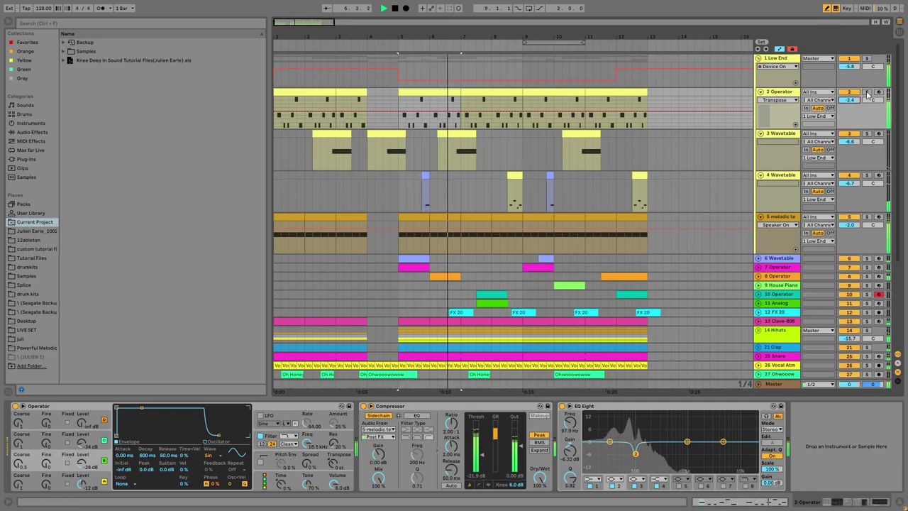
key(space)
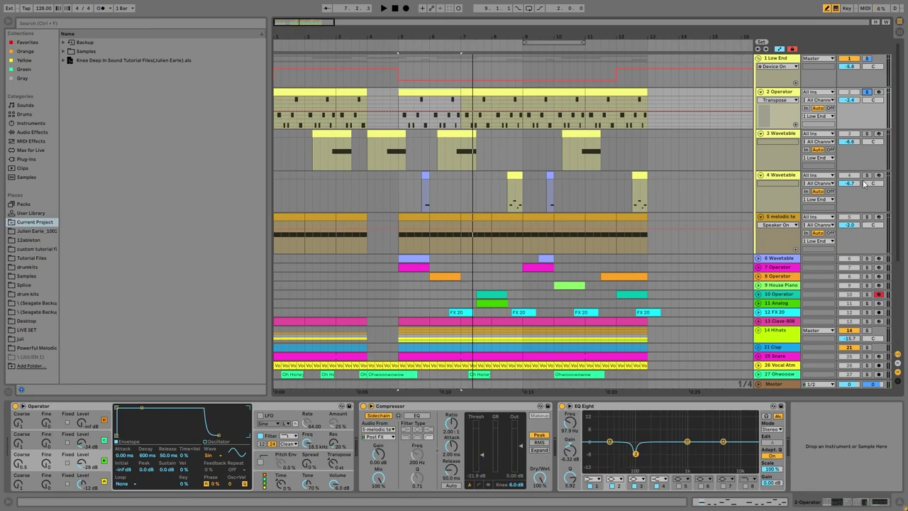
- Solo the 3 Wavetable and 4 Wavetable tracks and play their clips starting in bars 6 and 8
click(866, 174)
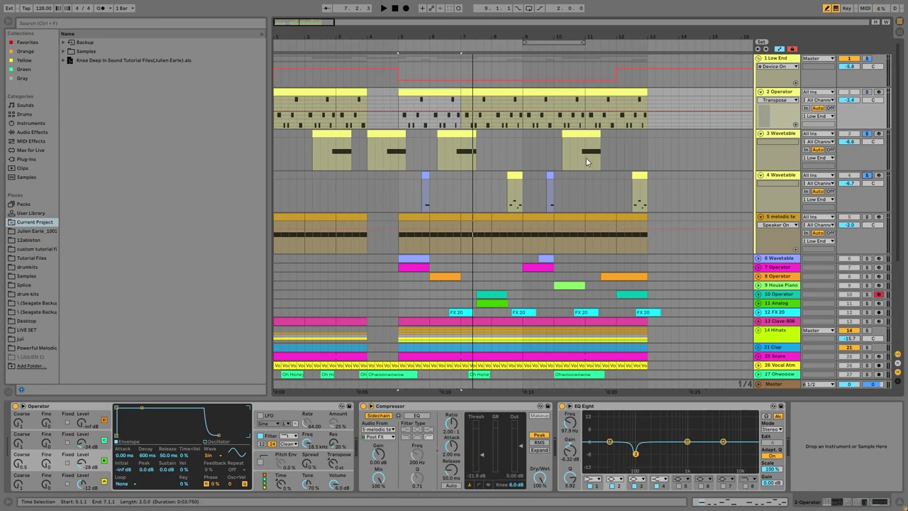
click(472, 137)
key(space)
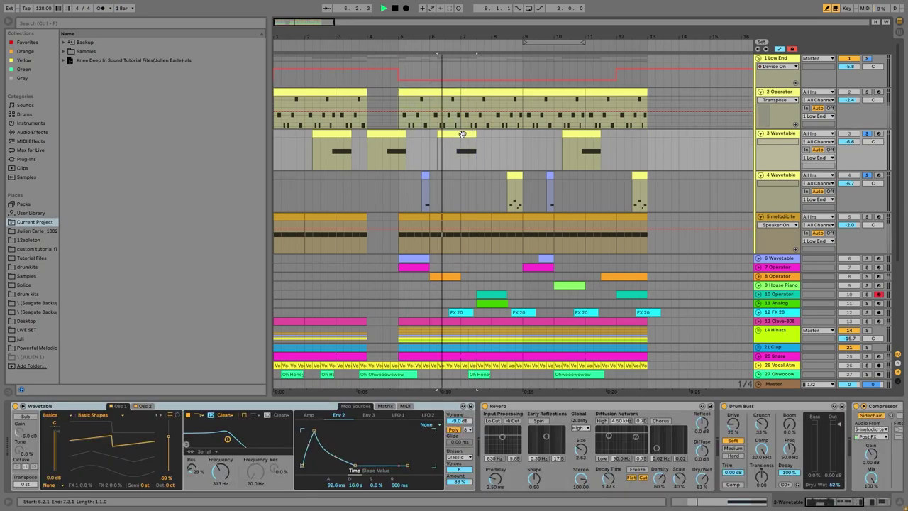
click(513, 175)
key(space)
key(space)
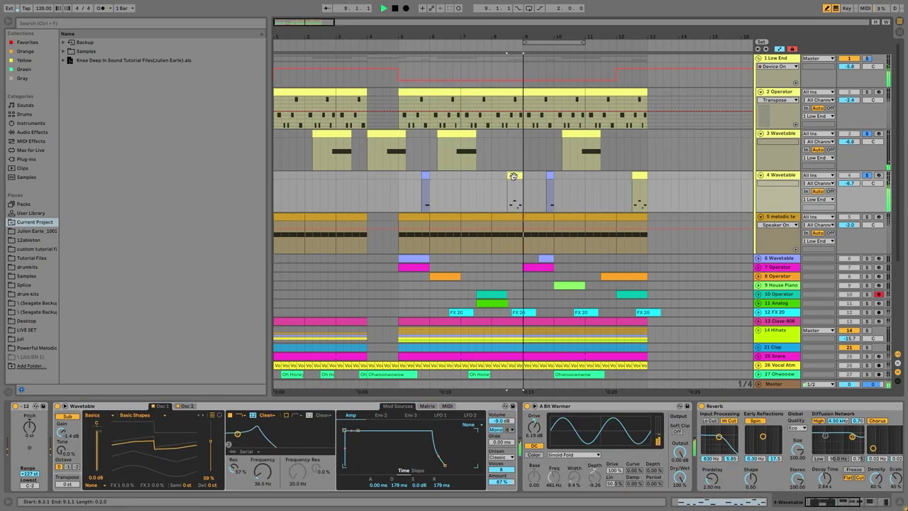
key(space)
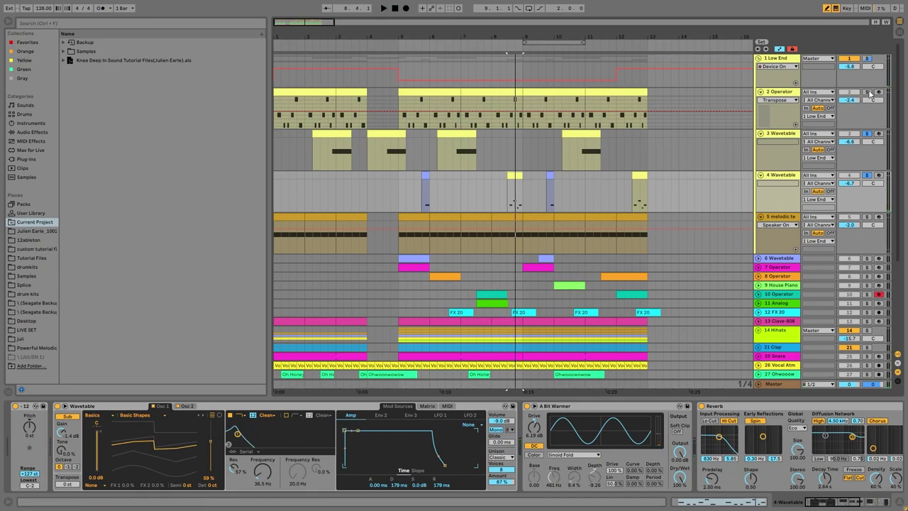
- Play the whole soloed Low End group from bar 5 and set the 2 Operator track's volume to -1.4 dB
click(867, 57)
click(442, 93)
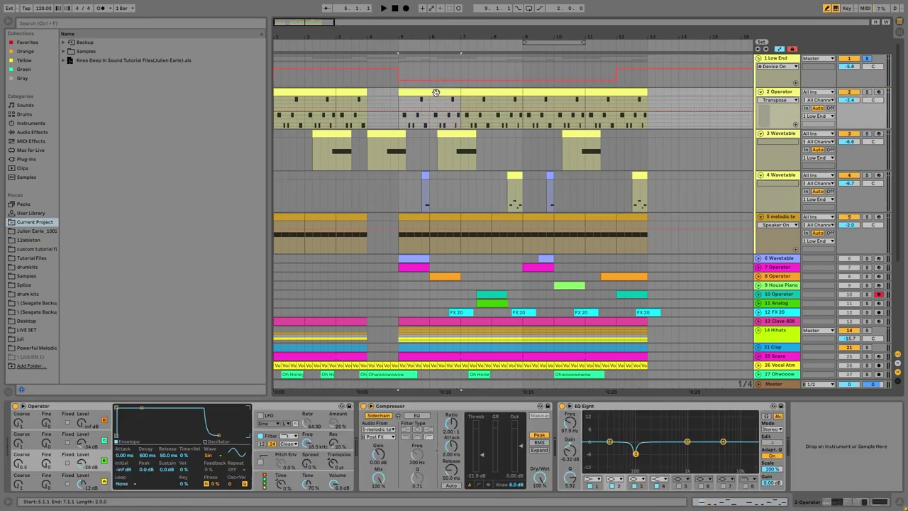
key(space)
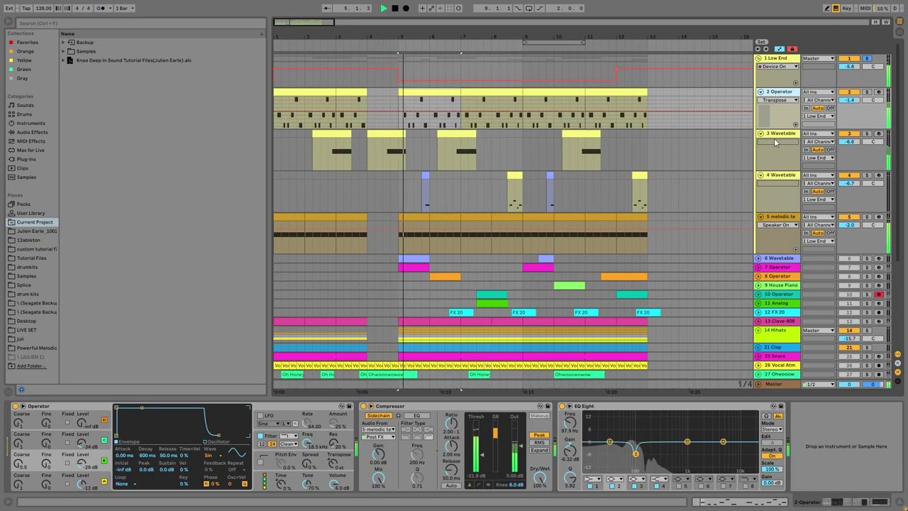
- Show the 4 Wavetable track's devices and play its bar 8 clip together with the rest of the low end
click(782, 178)
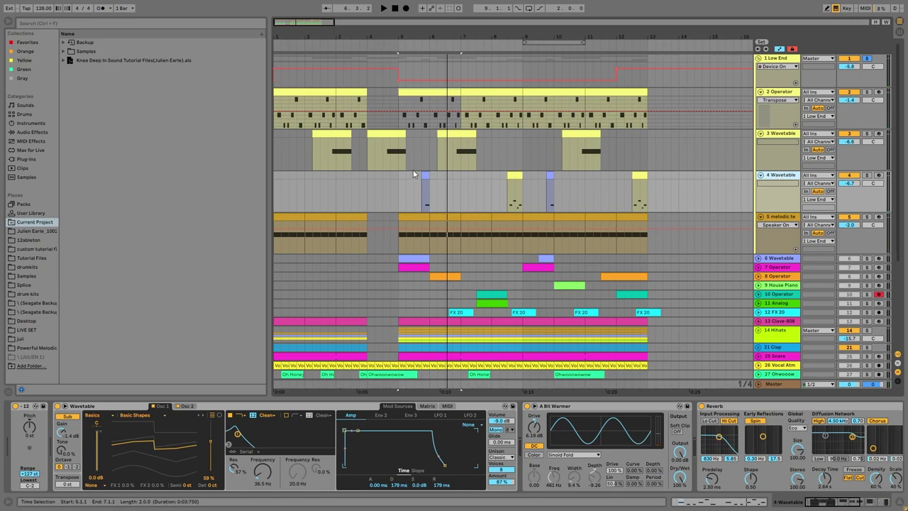
click(508, 175)
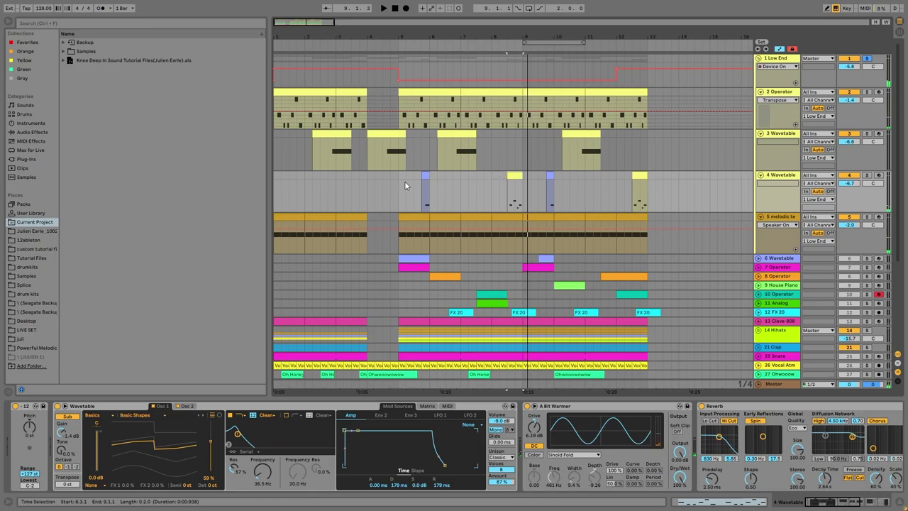
- Show the 3 Wavetable track's devices, solo the track and play its clip that begins in bar 6
click(876, 139)
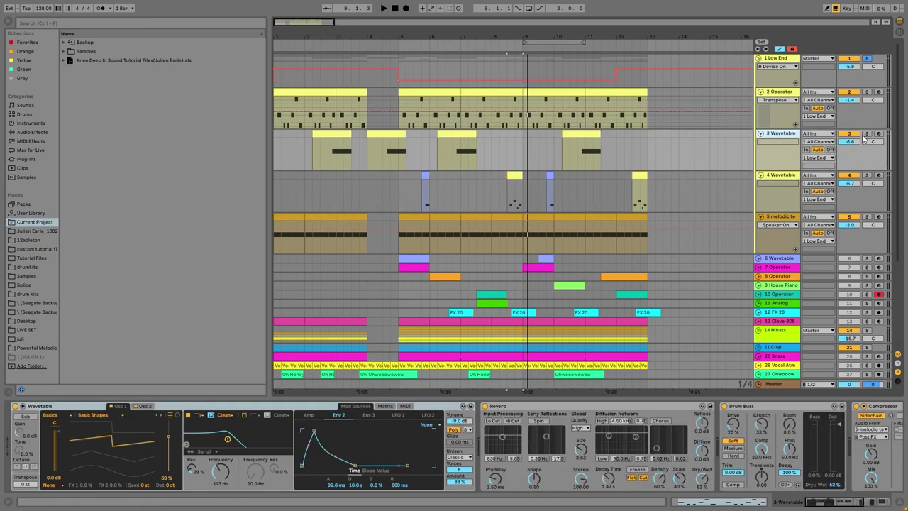
click(865, 134)
click(455, 154)
key(space)
key(space)
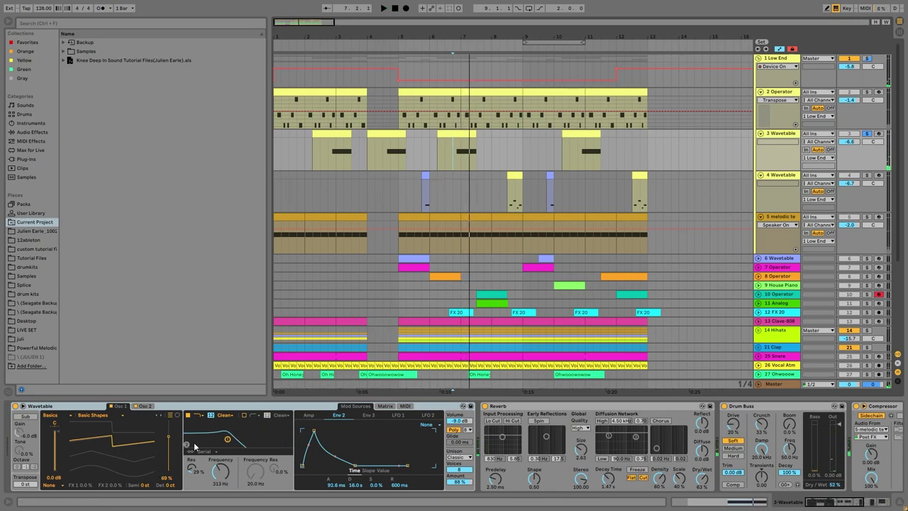
- Examine both oscillators of the 3 Wavetable track's synth and the effects that follow it in the device chain
click(144, 407)
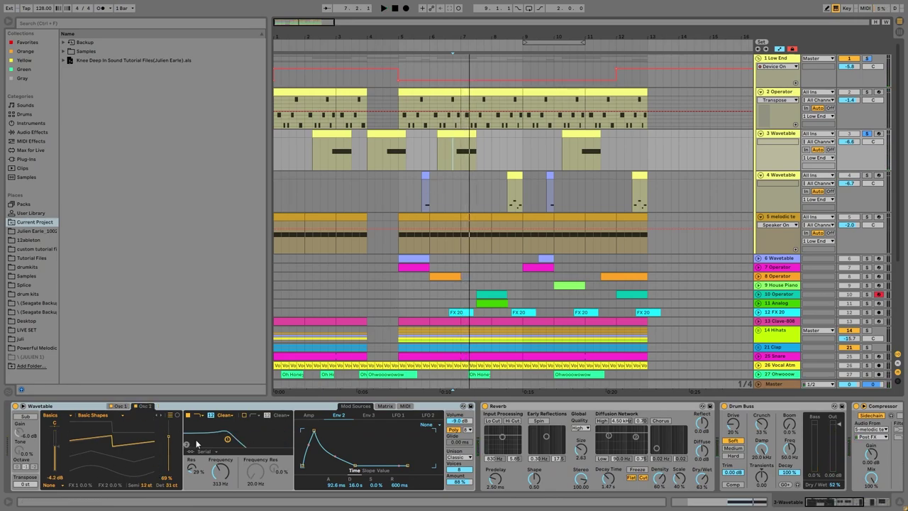
click(120, 407)
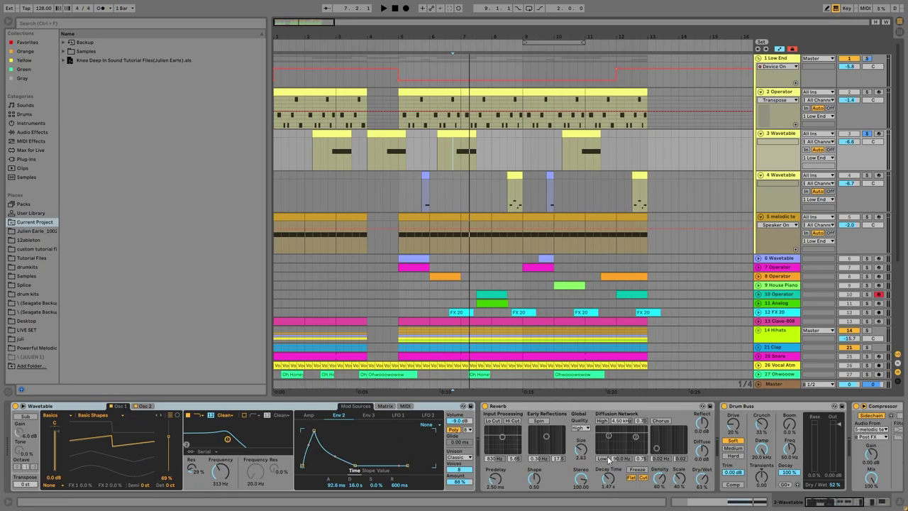
scroll(607, 461, right, 5)
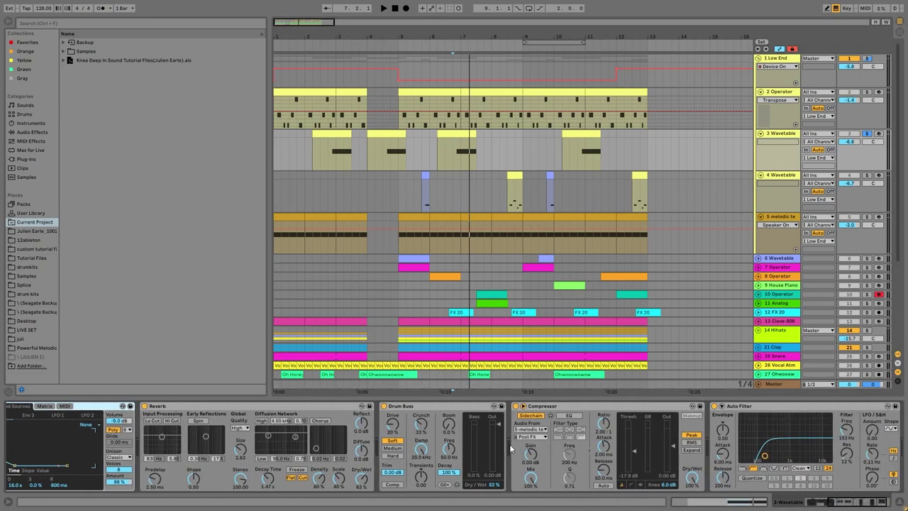
- Solo the 4 Wavetable track and play its clip in bar 8
scroll(510, 444, right, 2)
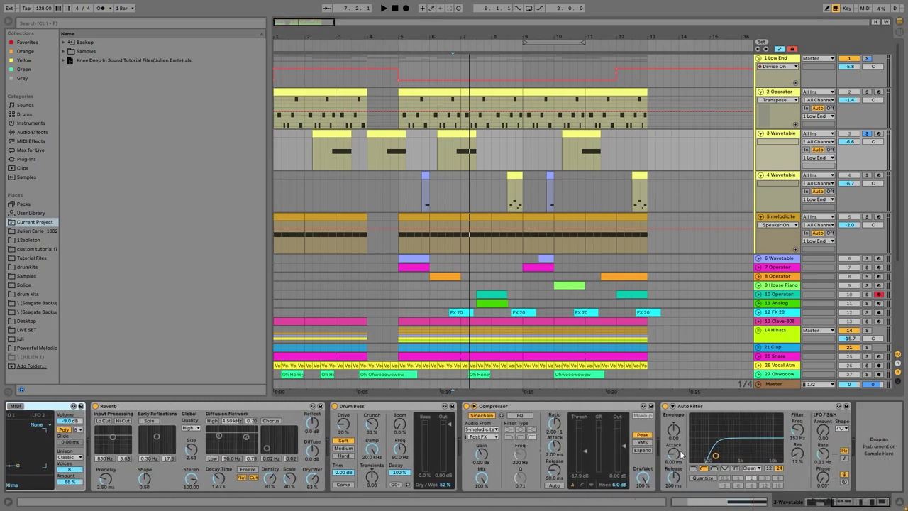
click(866, 175)
click(514, 174)
key(space)
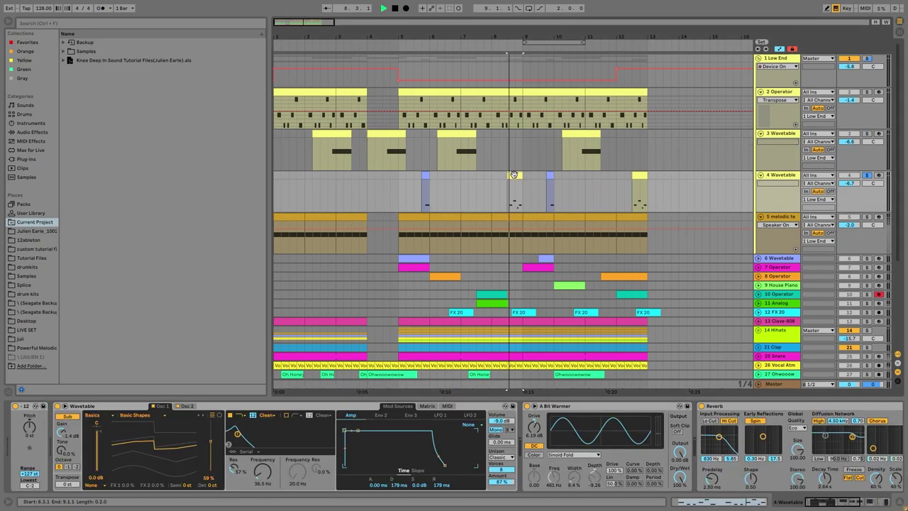
key(space)
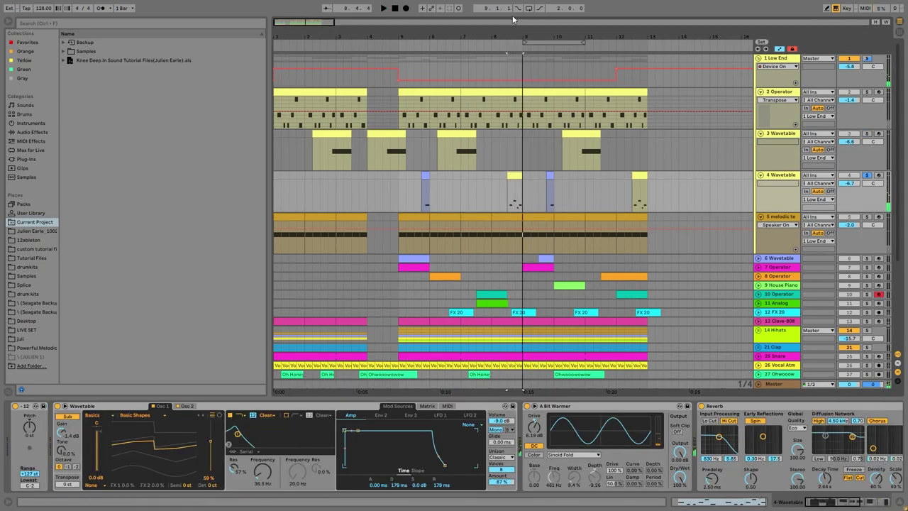
- Compare the 4 Wavetable clips with the 2 Operator notes around them and replay the soloed bar 8 clip
drag(507, 37, 583, 76)
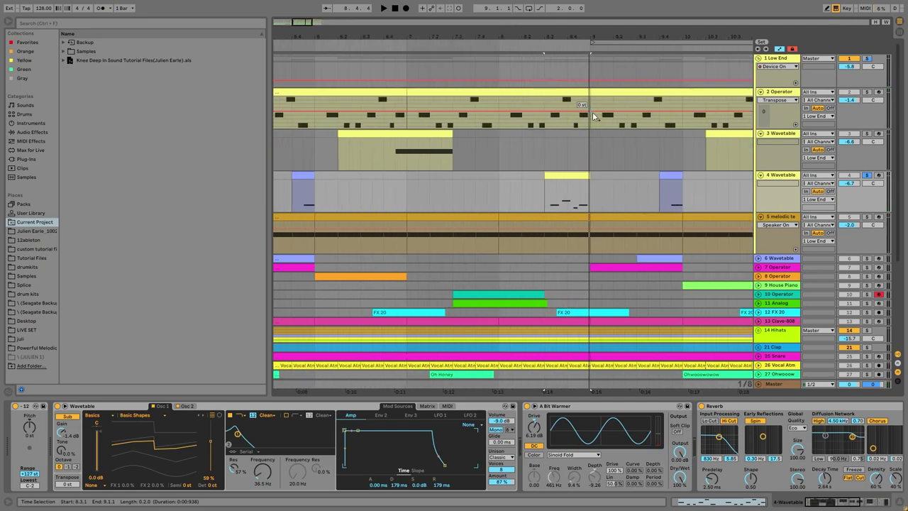
click(298, 124)
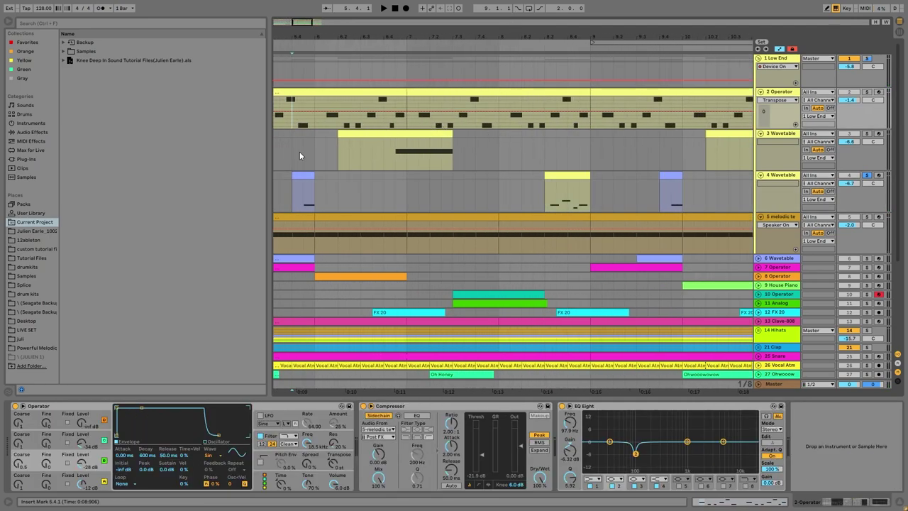
click(307, 200)
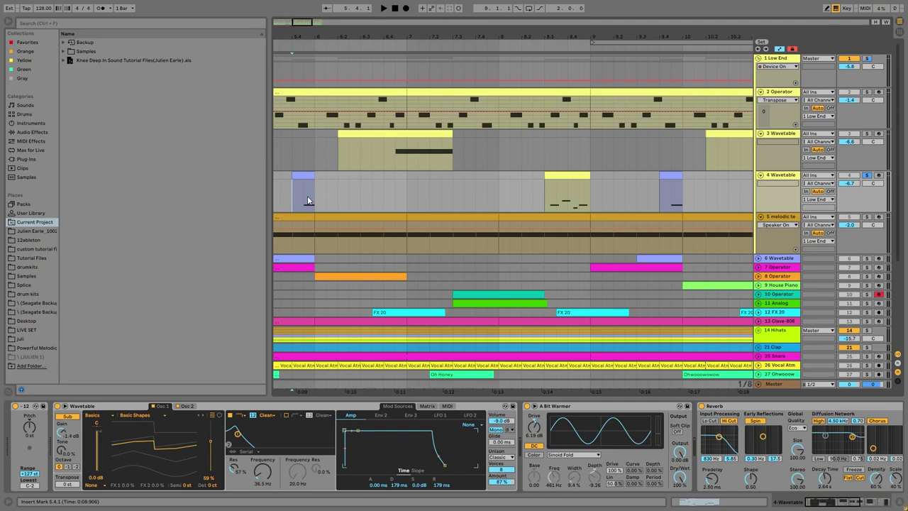
click(547, 123)
click(554, 190)
key(space)
key(space)
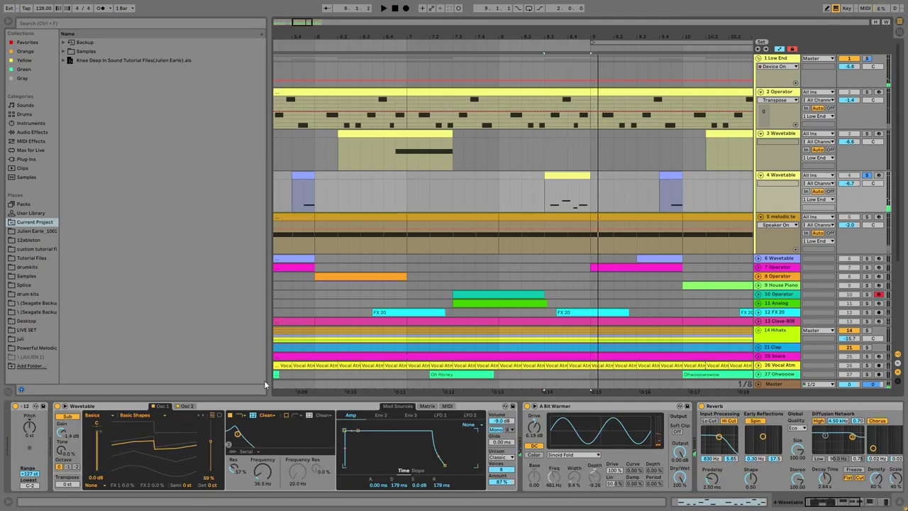
- Examine both oscillators and Env 2 of the 4 Wavetable track's synth, plus the effects that follow it in the chain
click(191, 407)
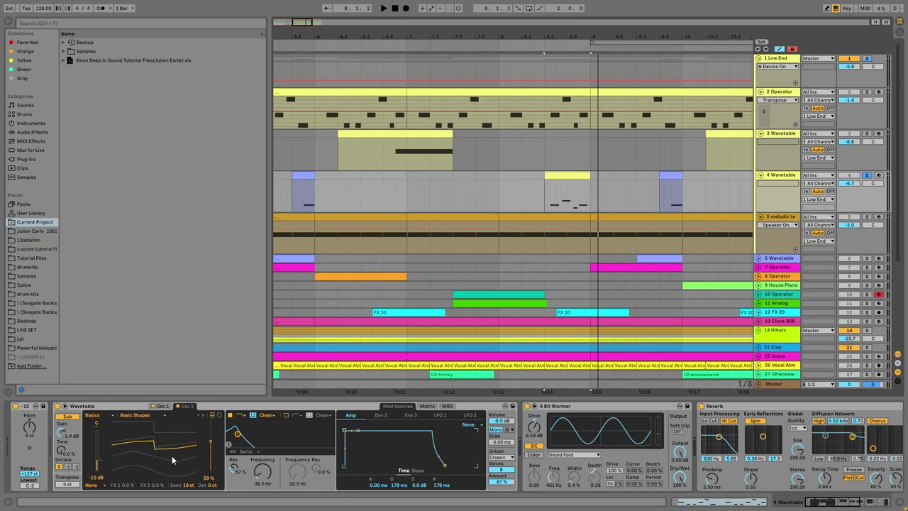
click(163, 407)
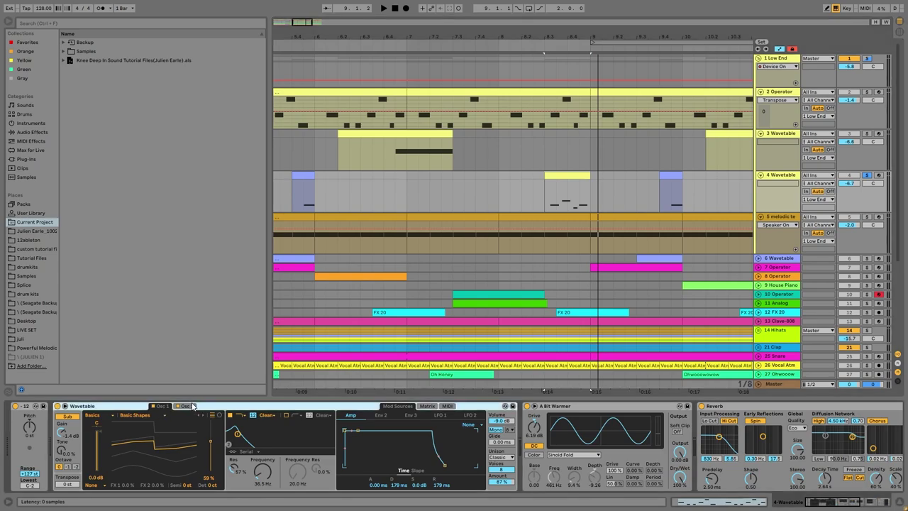
click(184, 406)
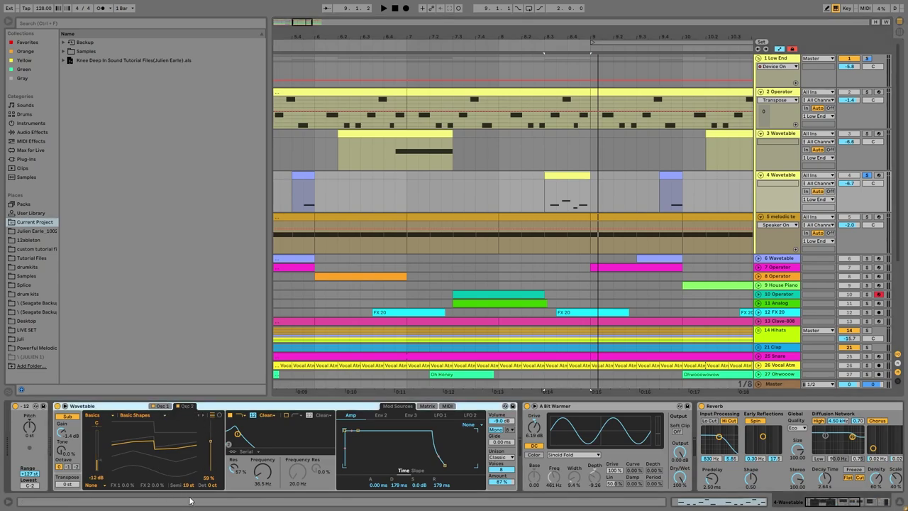
click(423, 407)
click(405, 417)
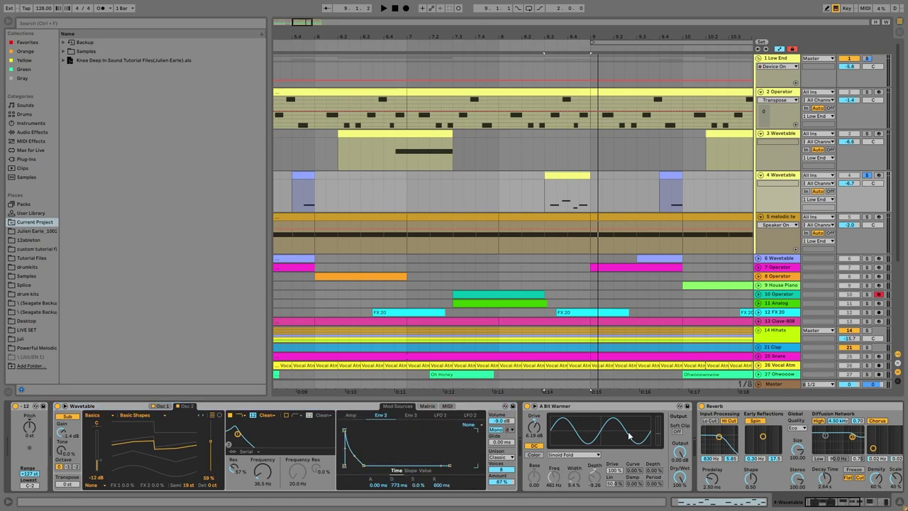
scroll(627, 435, down, 10)
scroll(628, 456, down, 5)
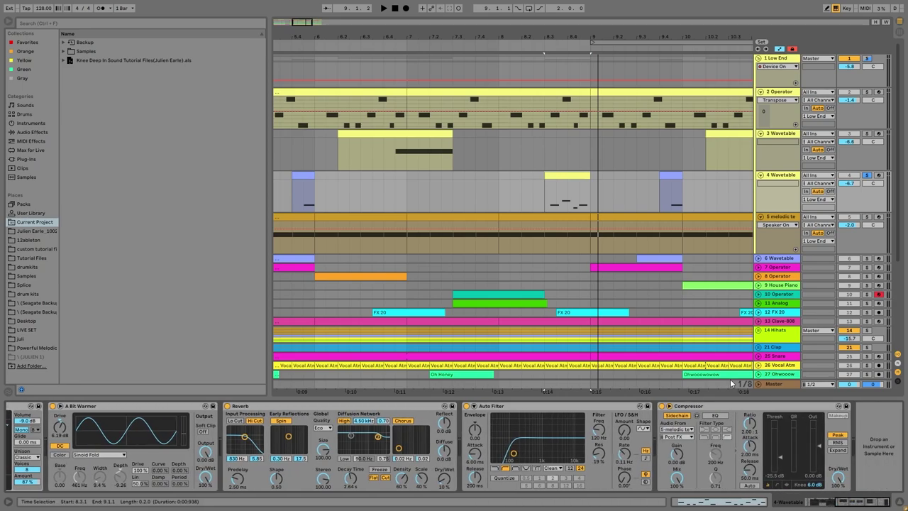
- Solo the whole Low End group, show its Auto Filter and audition the group at several points from bar 3 onward
click(865, 59)
click(790, 58)
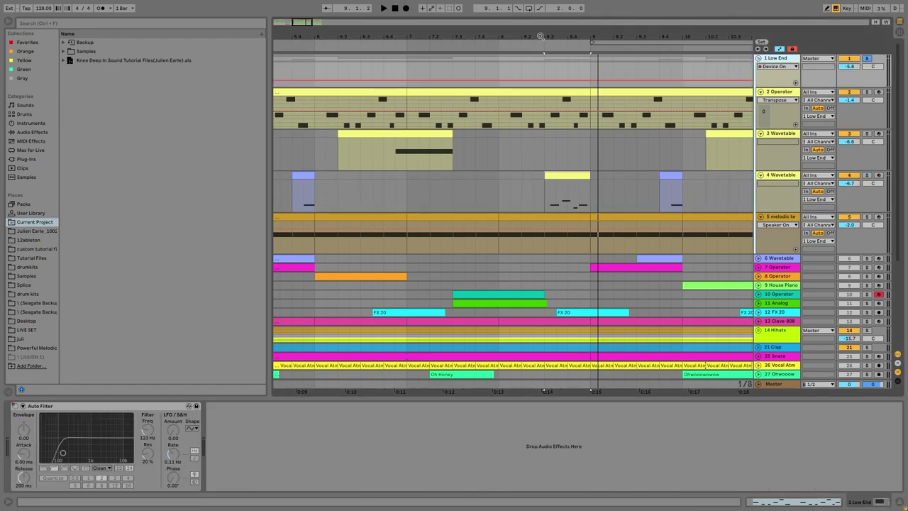
drag(540, 36, 327, 36)
click(287, 57)
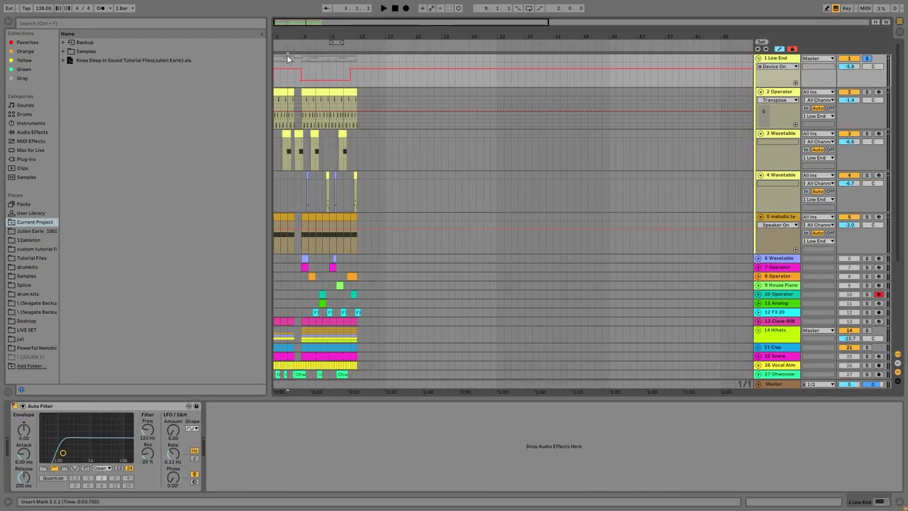
key(space)
click(349, 54)
key(space)
- Play the full mix from bar 10 with the Low End solo off and set the group's volume to -5.3 dB
click(340, 57)
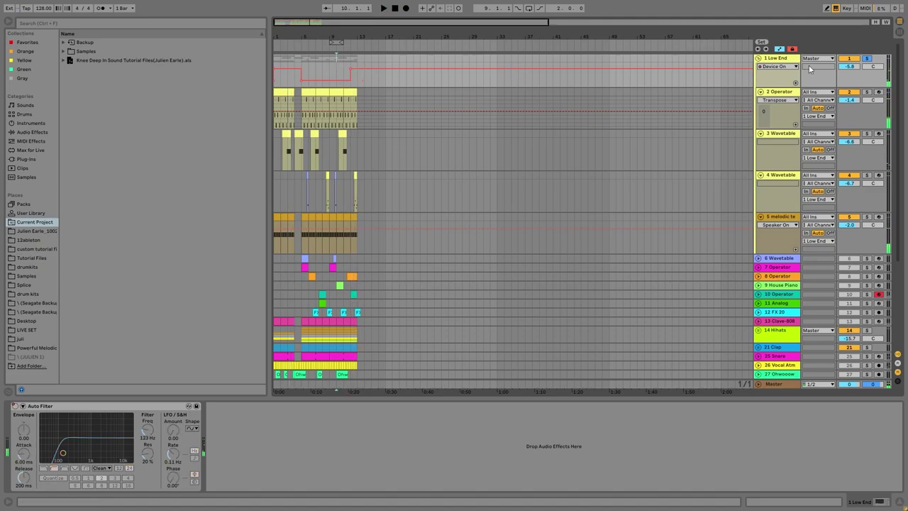
click(865, 60)
key(space)
drag(848, 69, 848, 65)
- Solo all tracks from 6 Wavetable through 12 FX 20 and play them from bar 5
scroll(783, 185, down, 1)
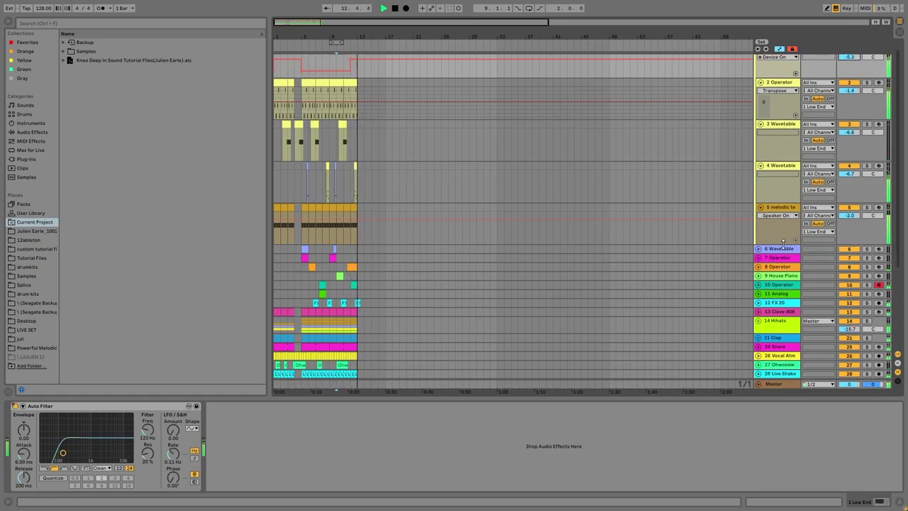
scroll(783, 242, down, 3)
click(775, 175)
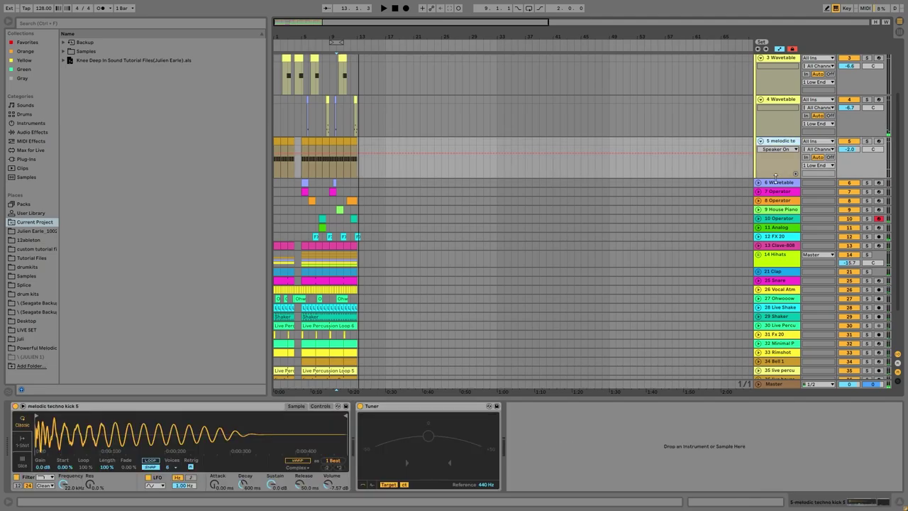
click(779, 182)
click(777, 236)
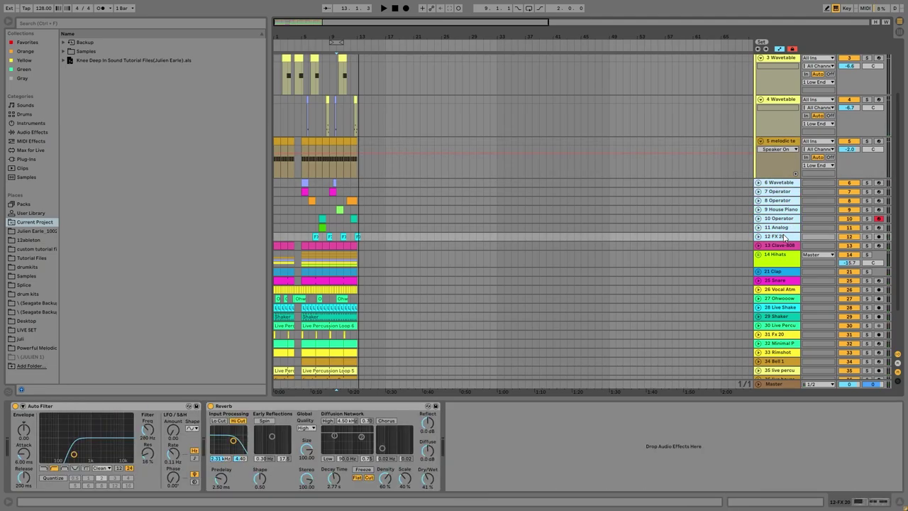
click(866, 237)
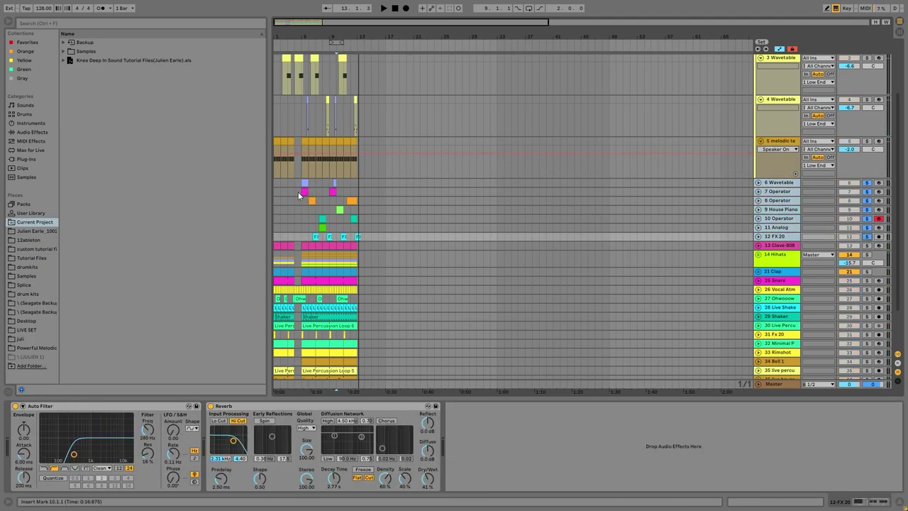
key(space)
click(677, 186)
- Unfold the soloed tracks 6 Wavetable through 12 FX 20 while they play, and stop playback once all are expanded
click(757, 190)
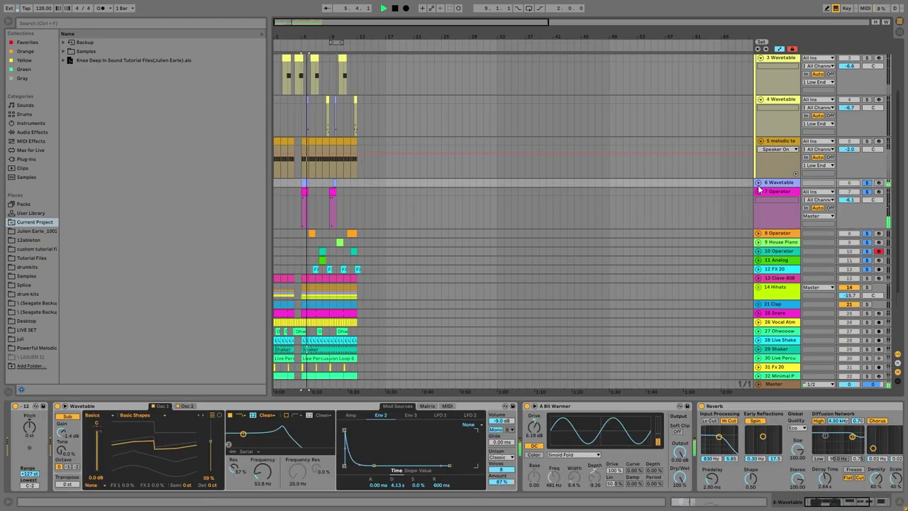
click(758, 183)
scroll(758, 213, down, 2)
click(758, 219)
scroll(758, 244, down, 2)
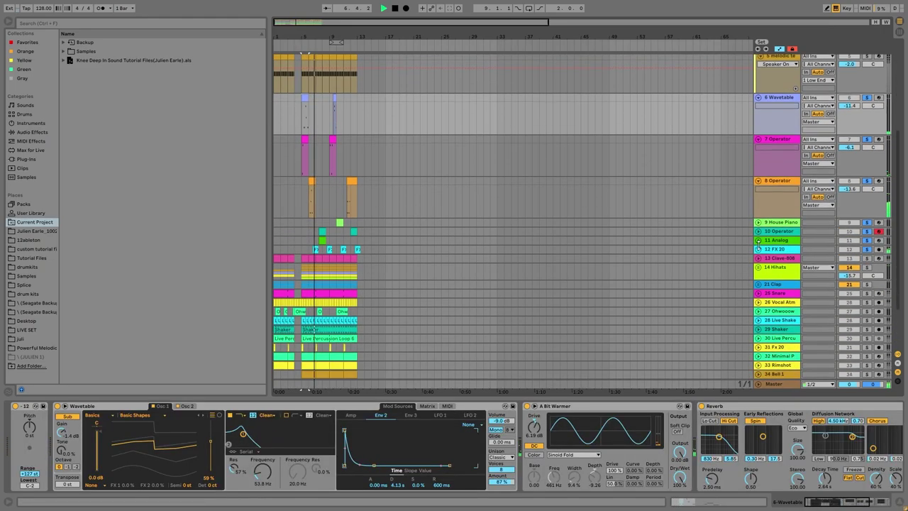
click(757, 222)
scroll(759, 227, down, 2)
click(757, 217)
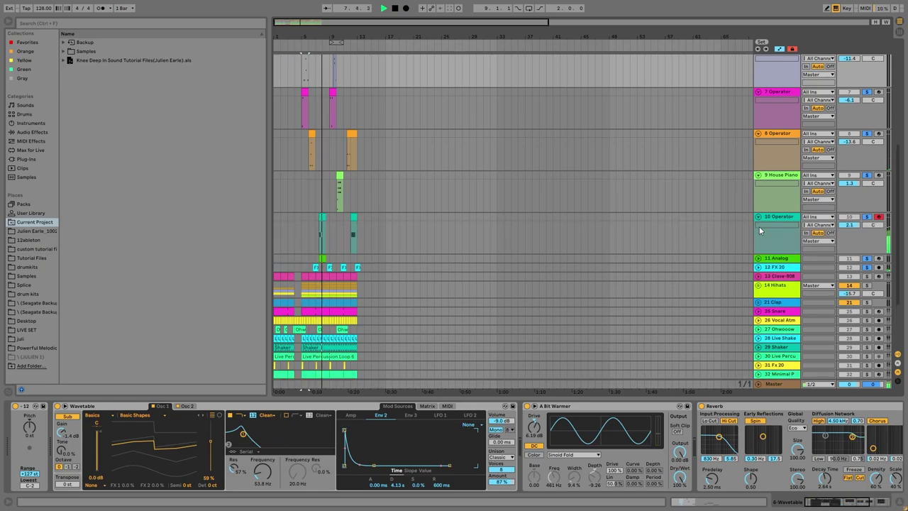
click(757, 258)
click(757, 300)
scroll(756, 297, down, 5)
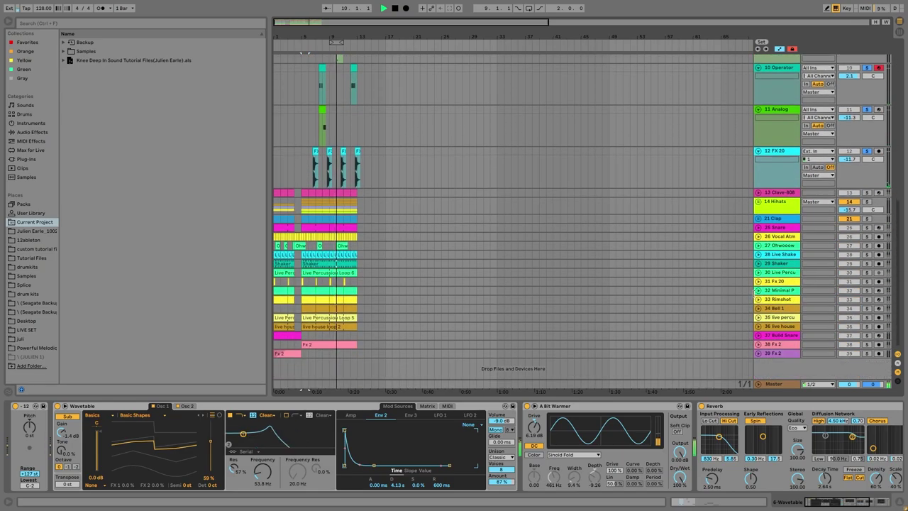
key(space)
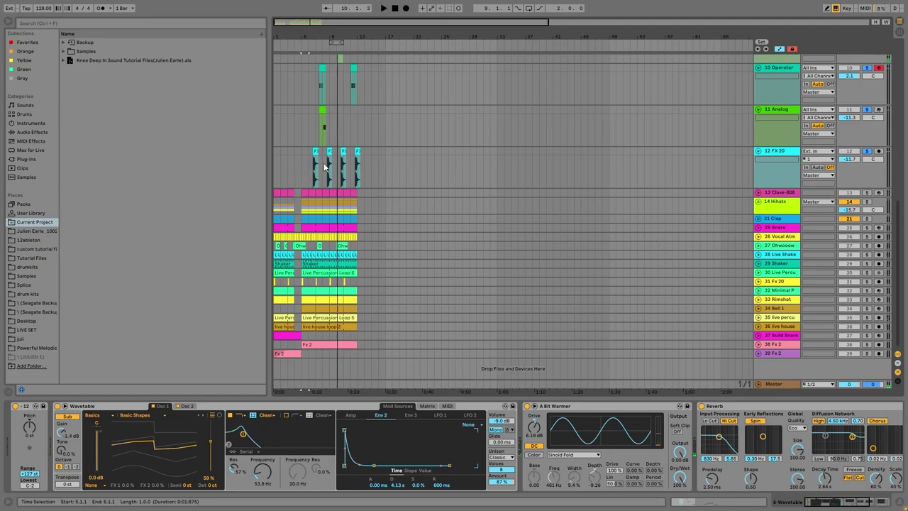
- Restrict the solo to the 6 Wavetable and 7 Operator tracks
scroll(355, 156, up, 6)
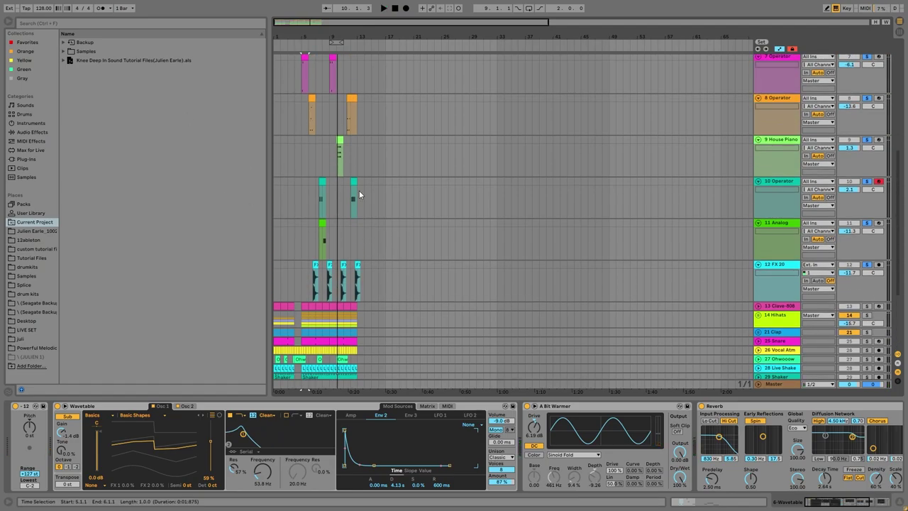
drag(304, 38, 400, 124)
scroll(588, 257, down, 3)
scroll(588, 260, down, 1)
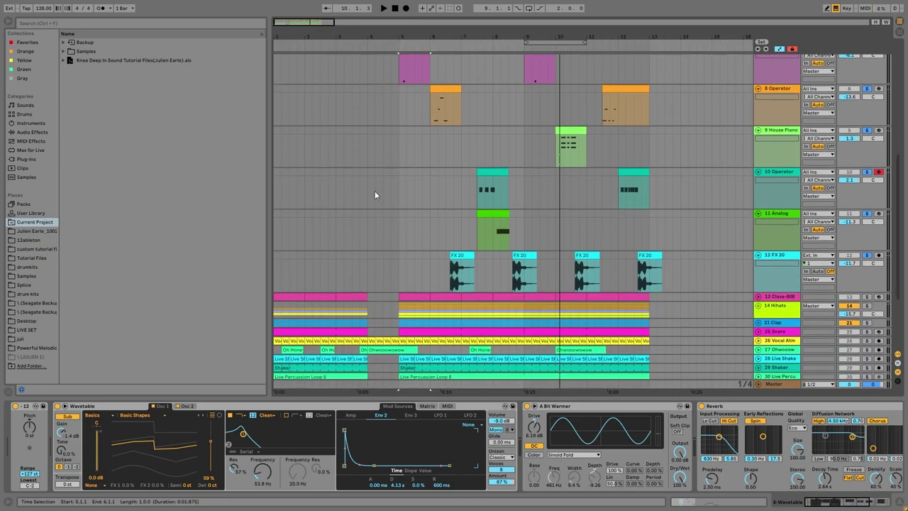
scroll(624, 266, up, 3)
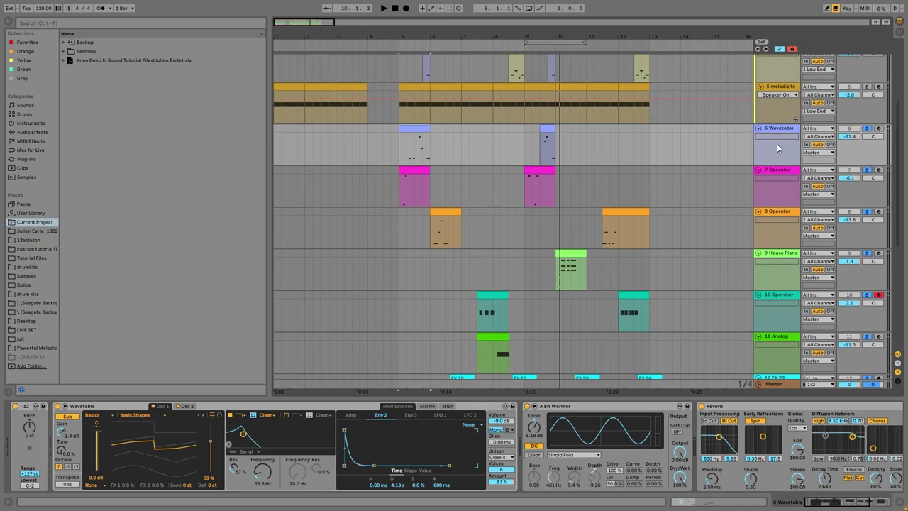
click(865, 129)
ctrl+click(865, 171)
- Play the bar 5 clips of the 6 Wavetable and 7 Operator tracks together and follow their combined note pattern
key(space)
key(plus)
key(plus)
key(plus)
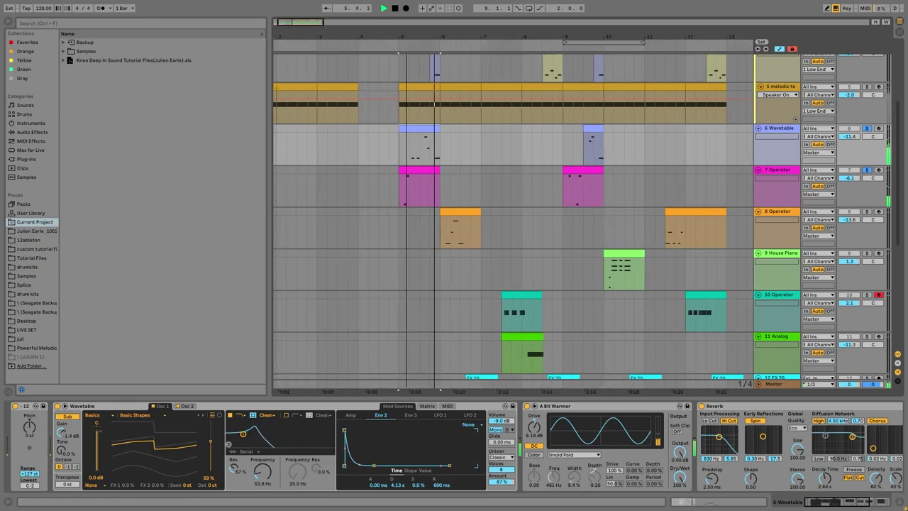
key(space)
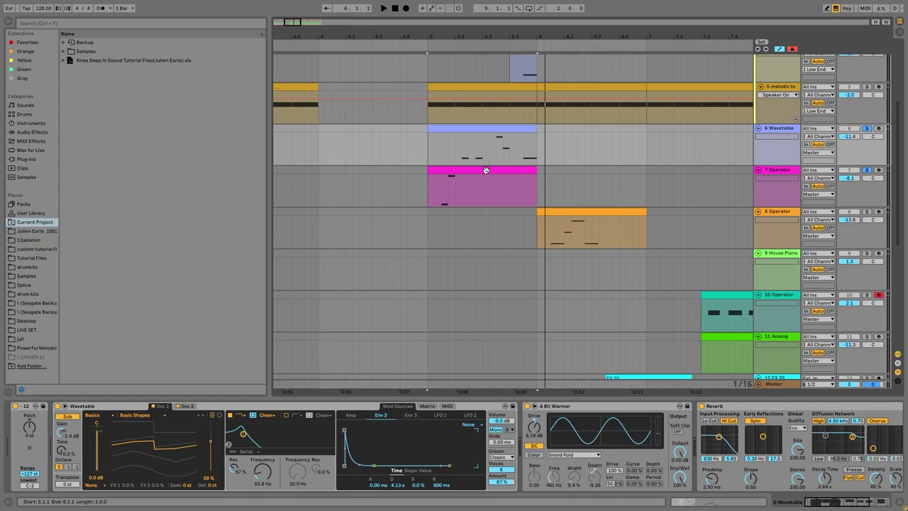
key(space)
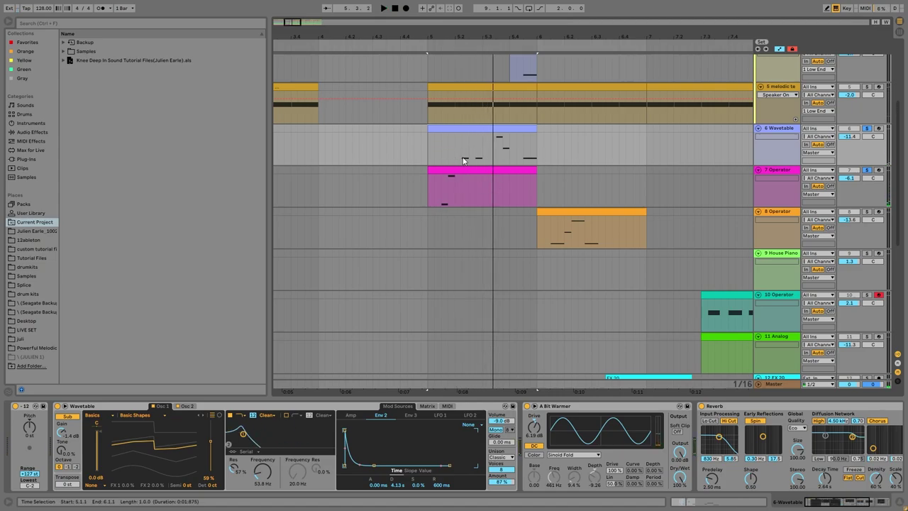
key(space)
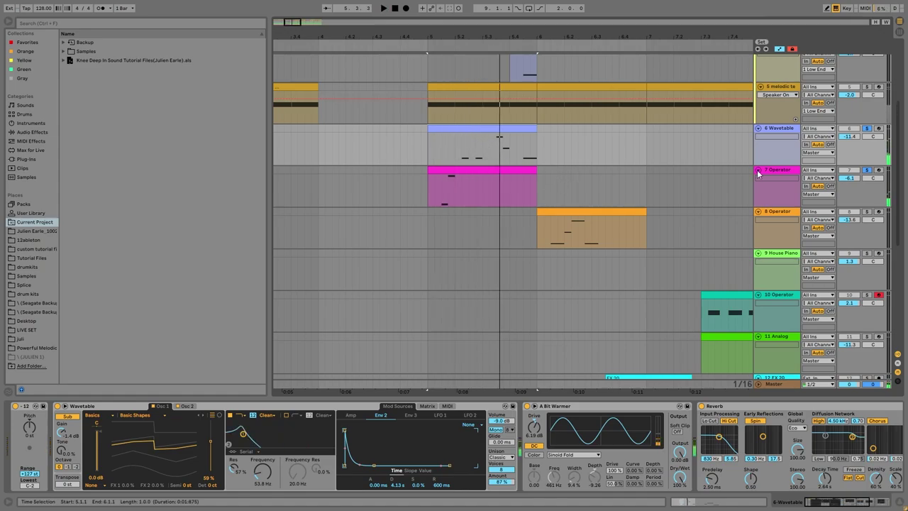
- Inspect the notes of the 7 Operator clip in bar 5, and unfold the track's Operator synth to show oscillator B's settings
double_click(512, 173)
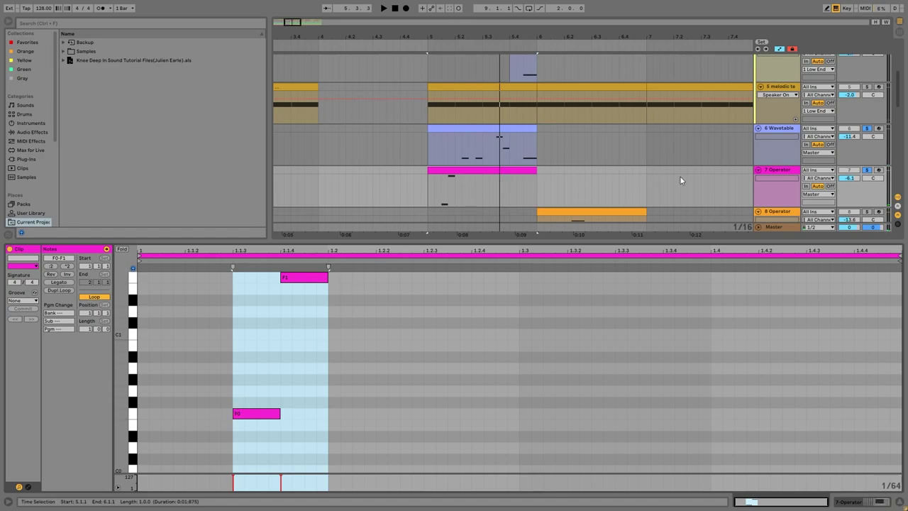
click(775, 170)
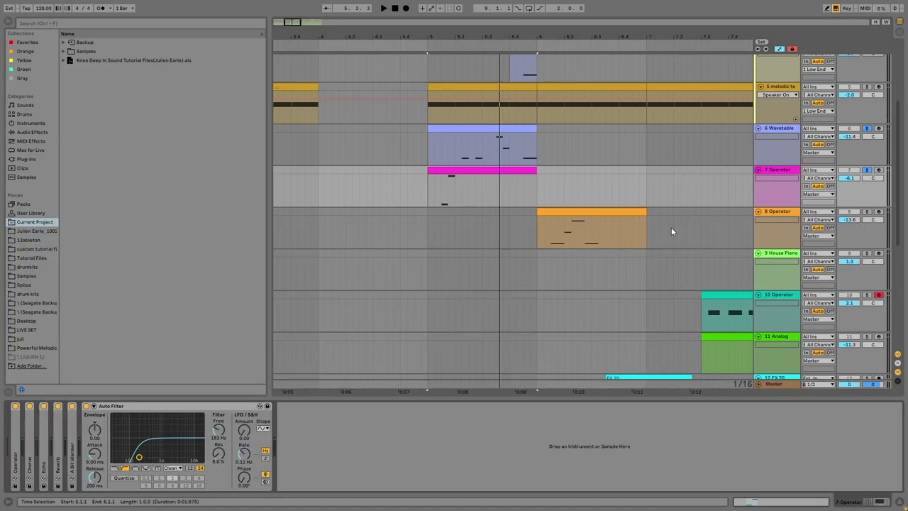
double_click(14, 460)
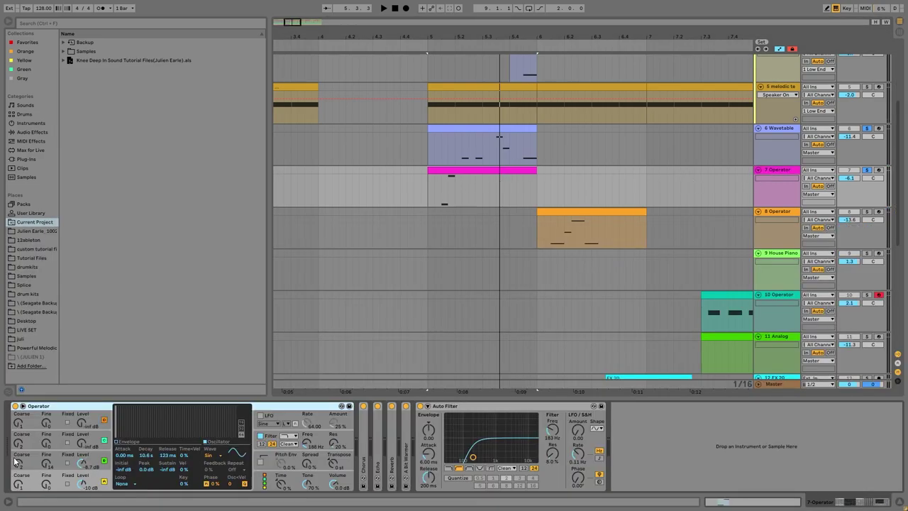
click(89, 468)
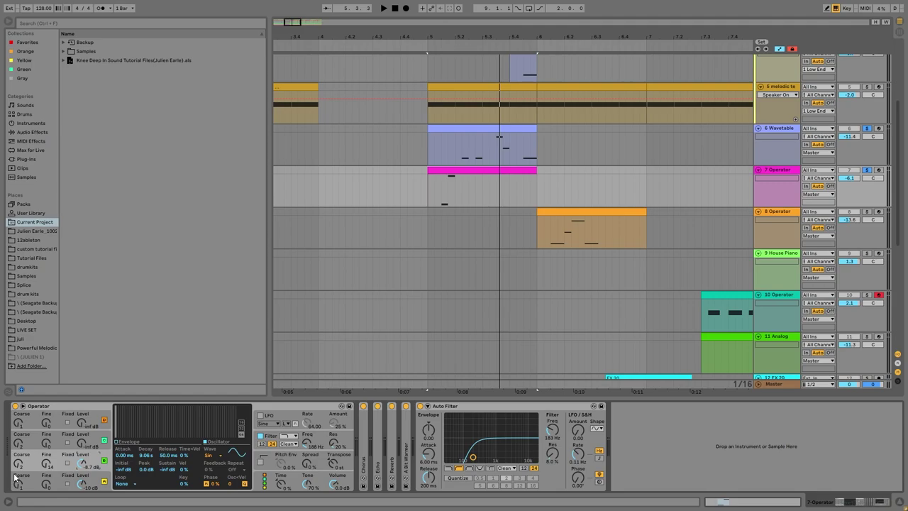
- Show the filter settings of the 7 Operator synth and unfold the track's Chorus, Echo, Reverb and A Bit Warmer devices
click(270, 437)
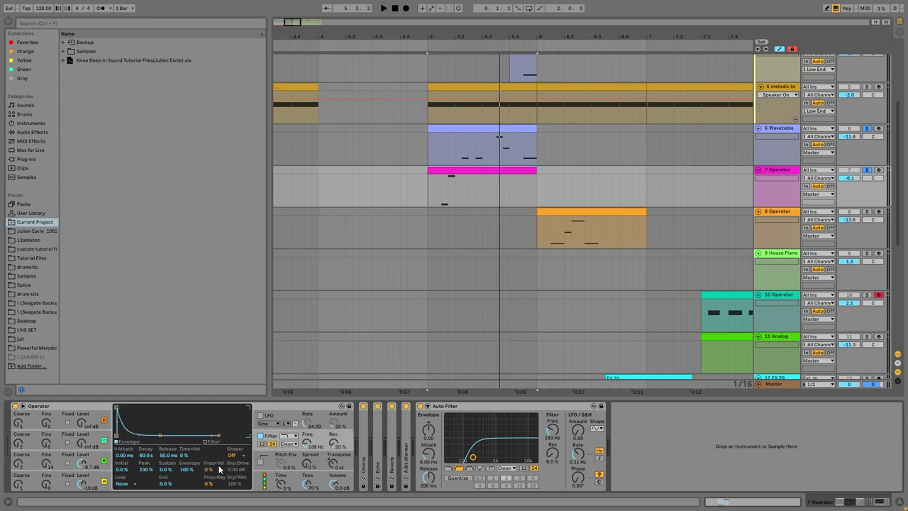
double_click(362, 444)
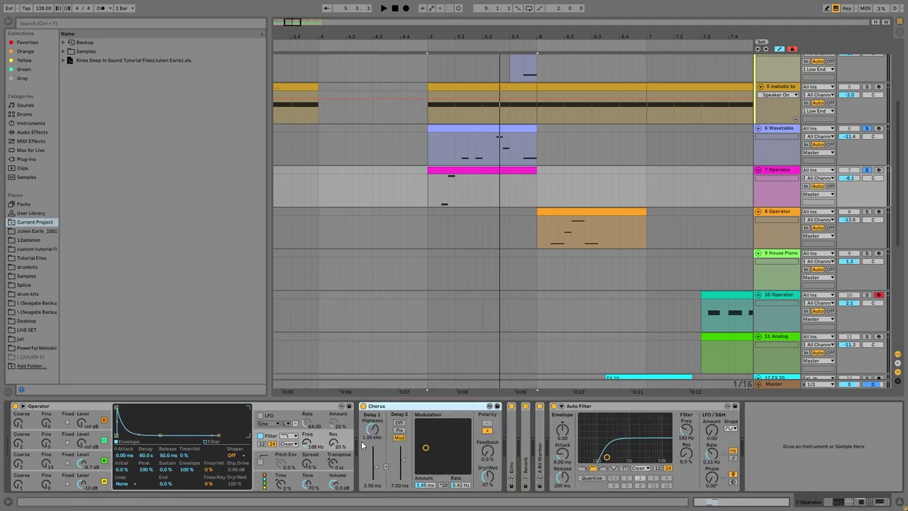
double_click(512, 448)
double_click(696, 451)
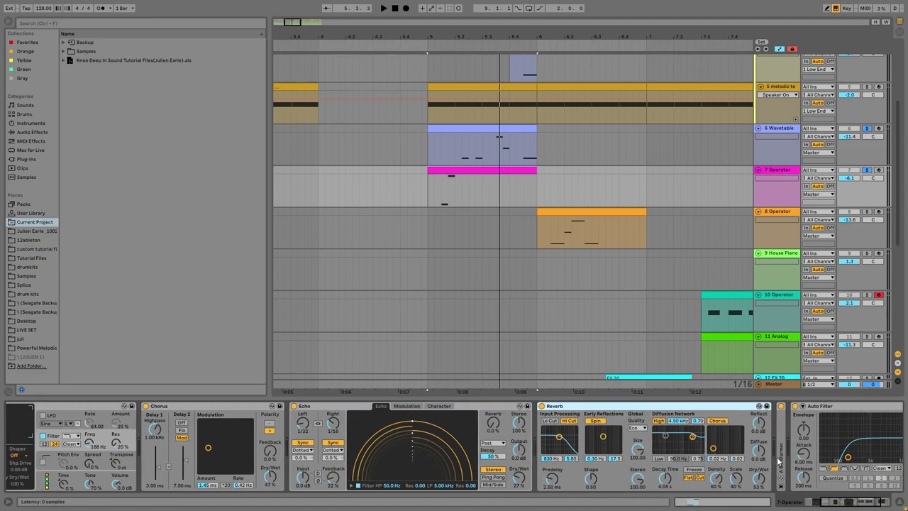
double_click(779, 459)
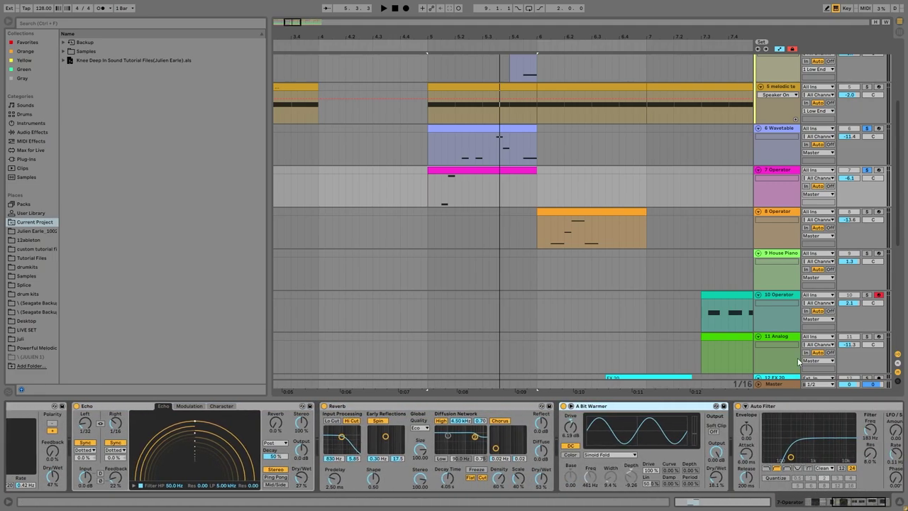
- Inspect the device chain of the 6 Wavetable track, from its Wavetable synth through to the Auto Filter
click(771, 140)
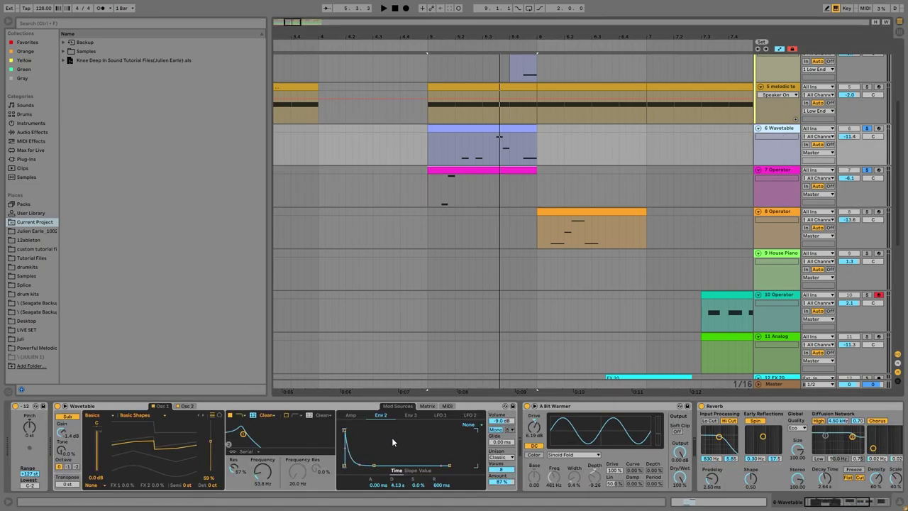
scroll(380, 447, right, 8)
- Move the solo to the 4 Wavetable track and audition its short clip at the end of bar 5, starting from 5.3.4
scroll(619, 176, up, 3)
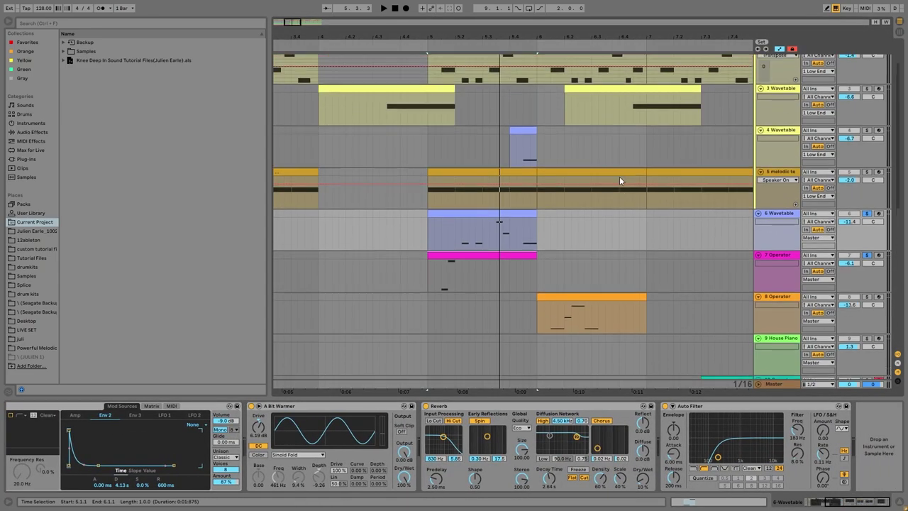
scroll(619, 175, up, 2)
click(500, 188)
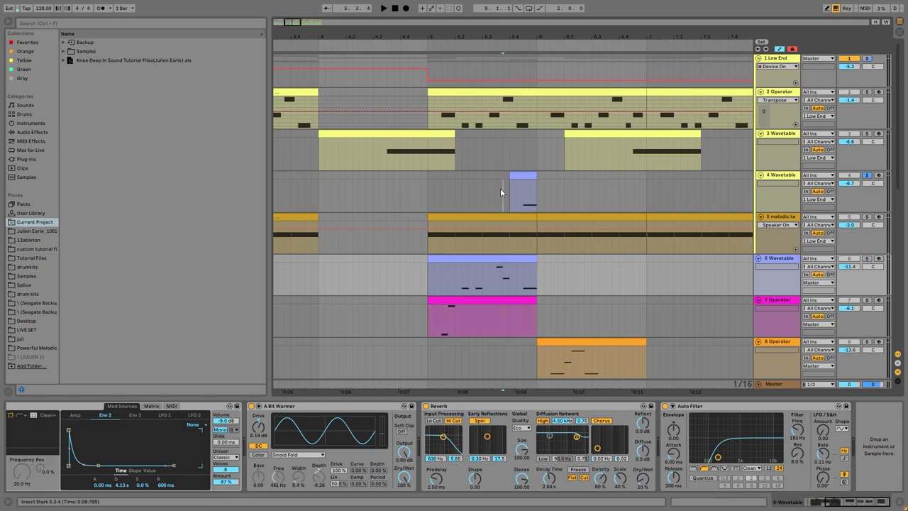
key(space)
key(space)
key(space)
key(space)
- Move the solo to the 8 Operator track and play its bar 6 clip
scroll(582, 212, down, 5)
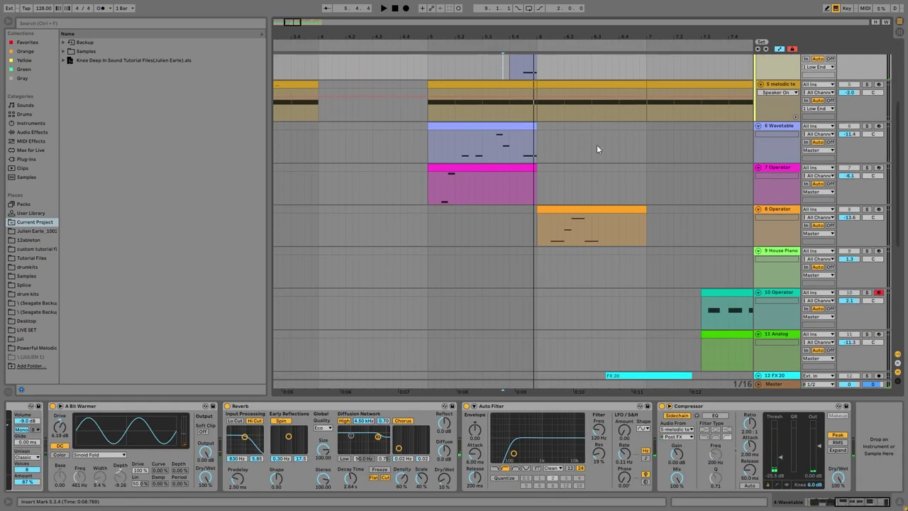
click(866, 210)
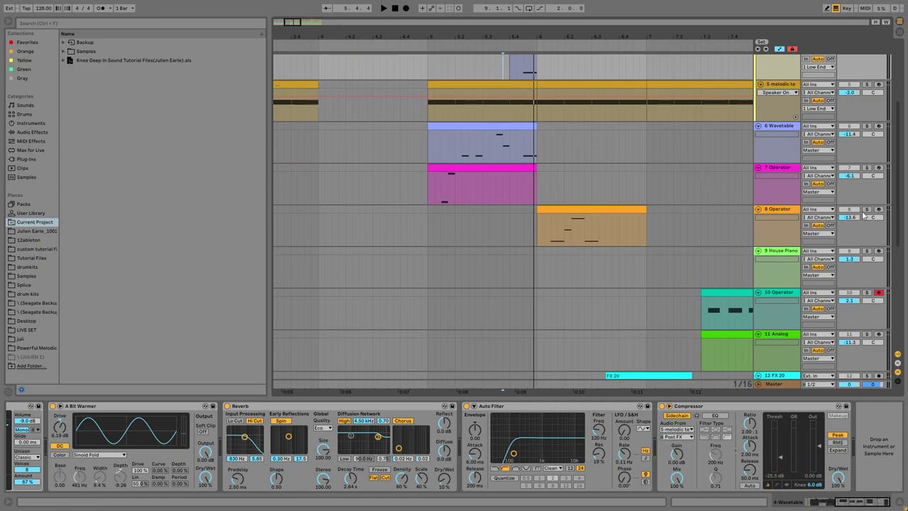
click(574, 209)
key(space)
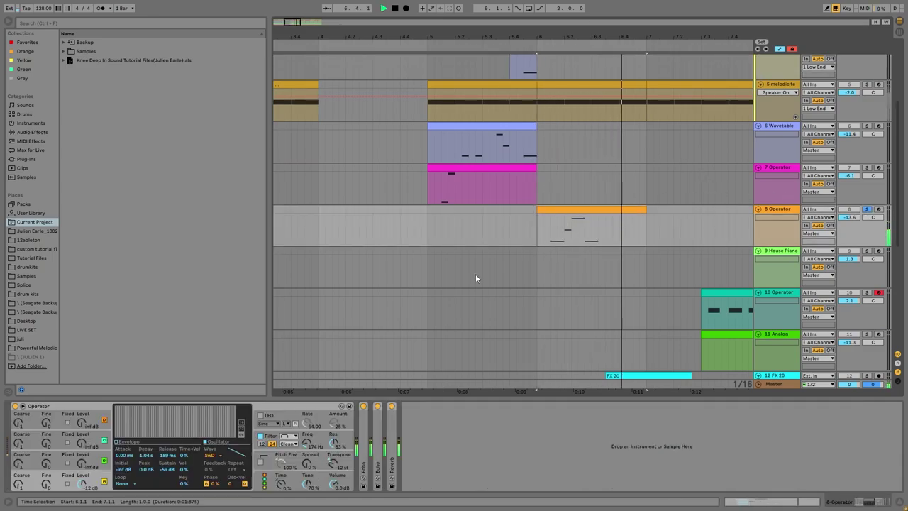
- Show the filter settings of the 8 Operator synth and unfold the track's two Echo devices and Reverb
click(266, 440)
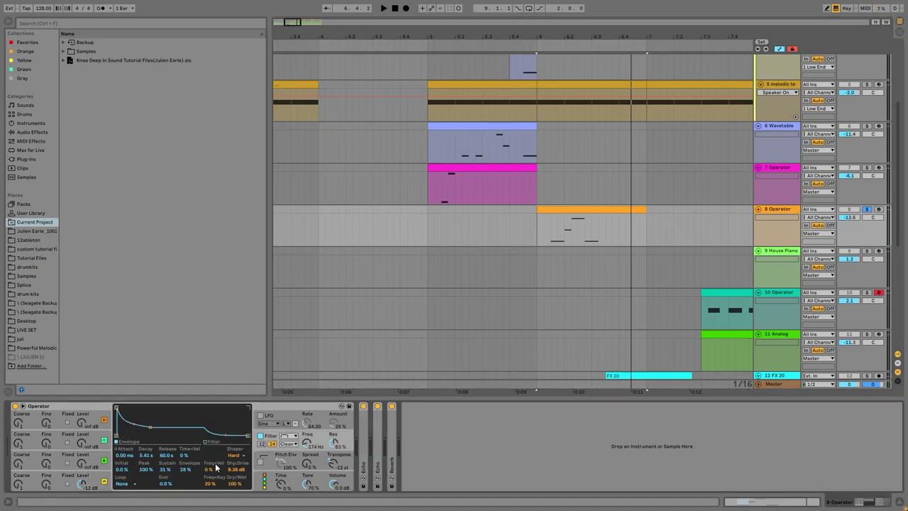
double_click(362, 441)
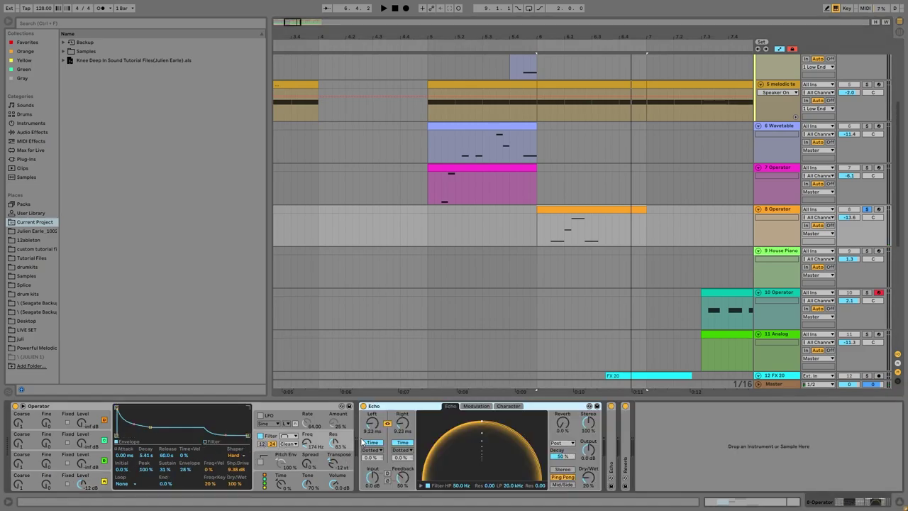
double_click(612, 433)
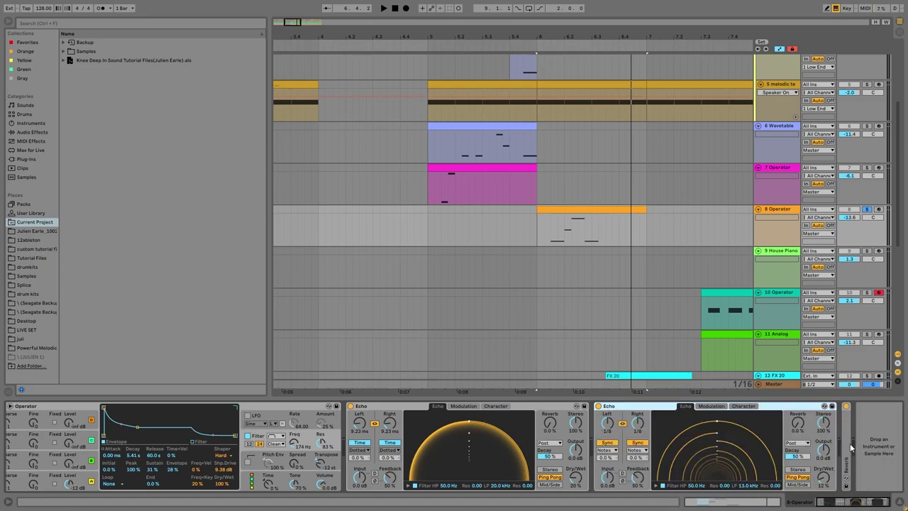
double_click(851, 447)
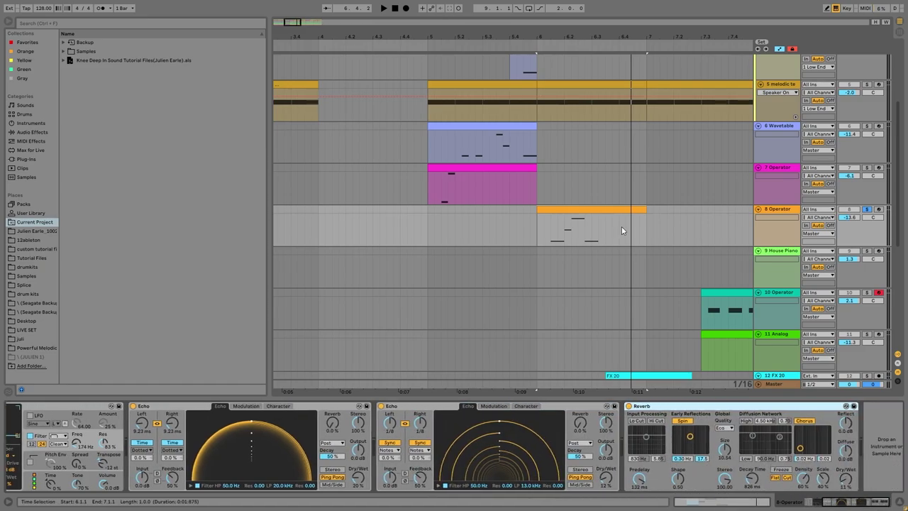
- Replay the bar 6 clip of 8 Operator and widen the arrangement to show all the melodic clips
key(space)
scroll(383, 272, down, 5)
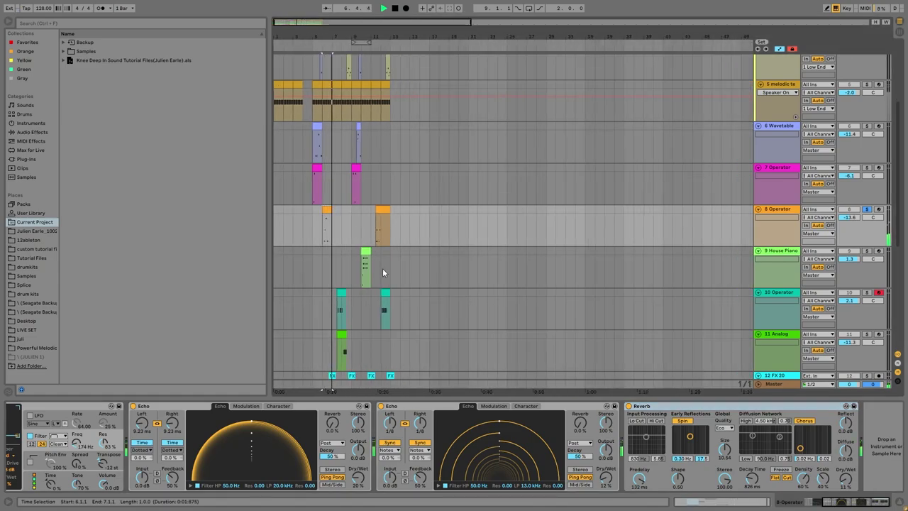
key(space)
- Move the solo to 9 House Piano, play its bar 10 clip, and inspect the clip's notes and the track's devices
click(383, 272)
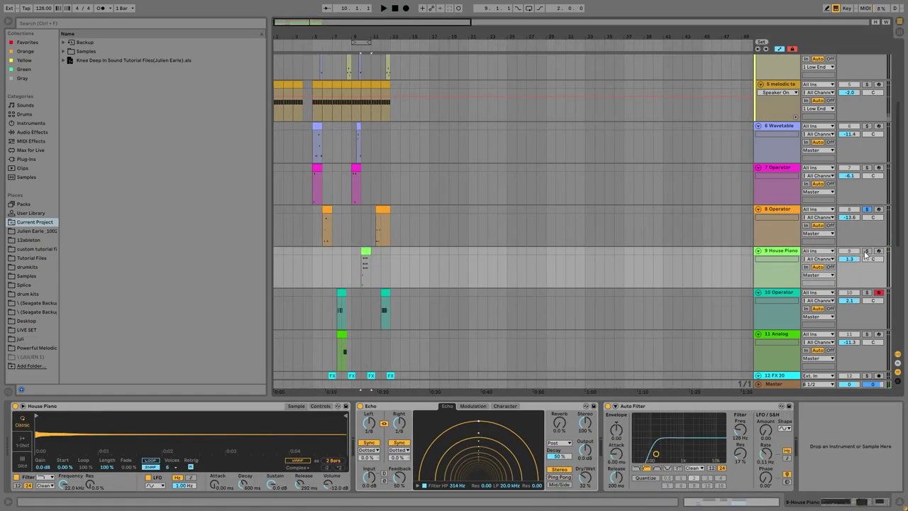
click(866, 252)
key(space)
double_click(365, 252)
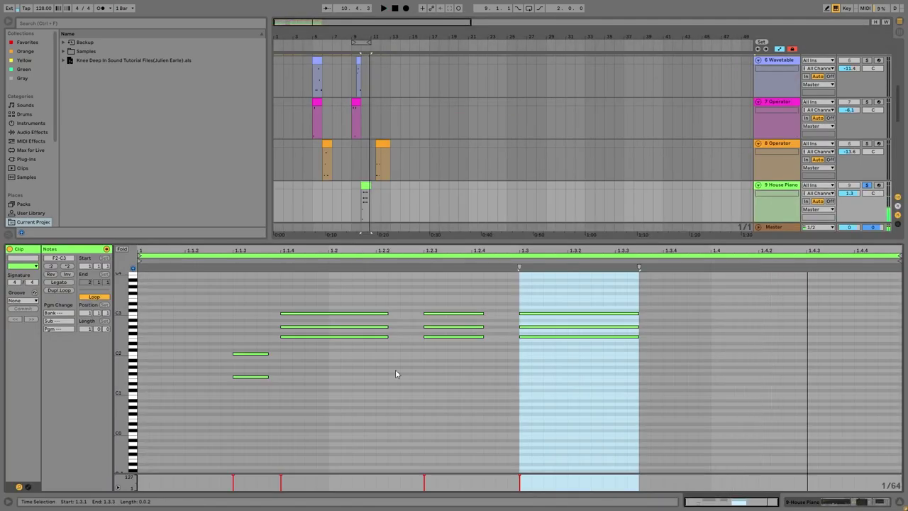
click(783, 186)
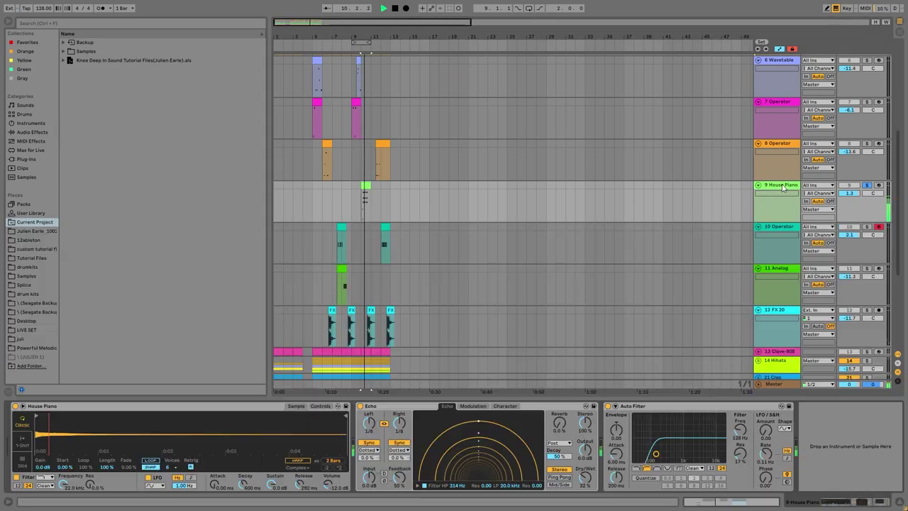
- Move the solo to 10 Operator, play its first clip, and show the synth's filter settings
scroll(882, 253, down, 2)
click(866, 198)
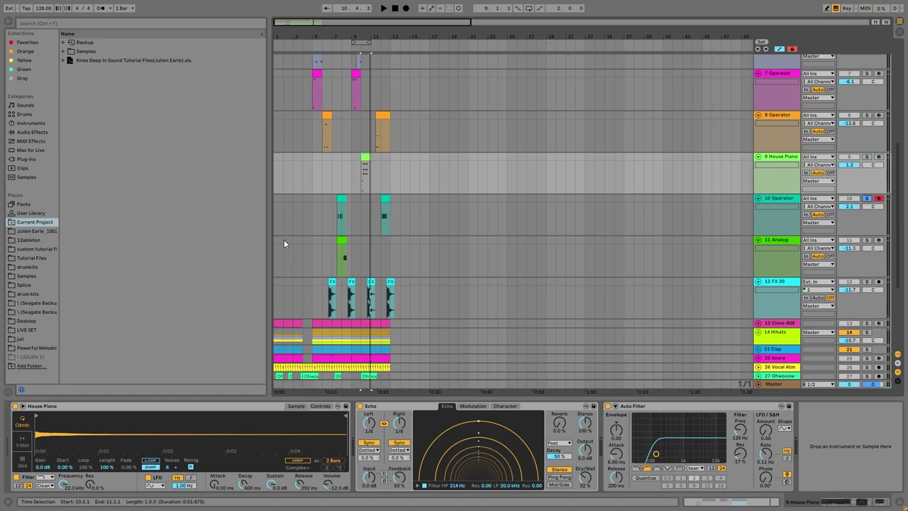
click(341, 202)
key(space)
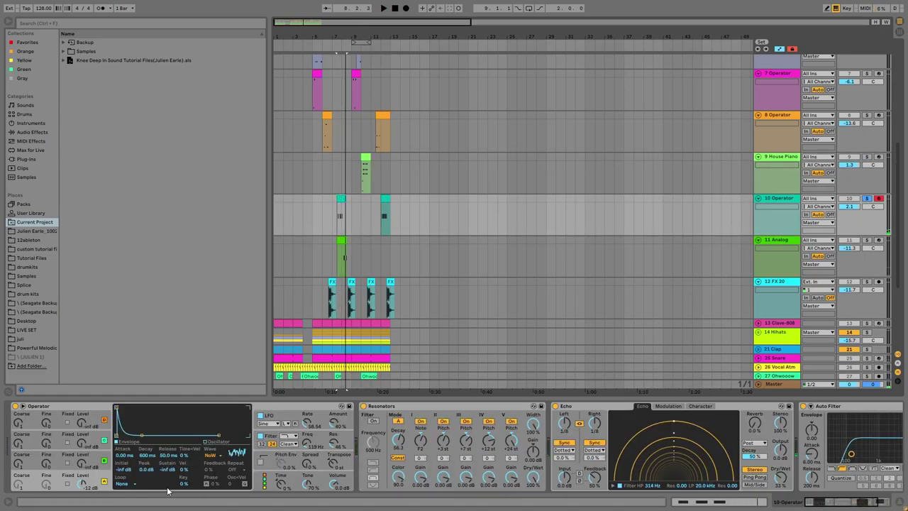
click(273, 441)
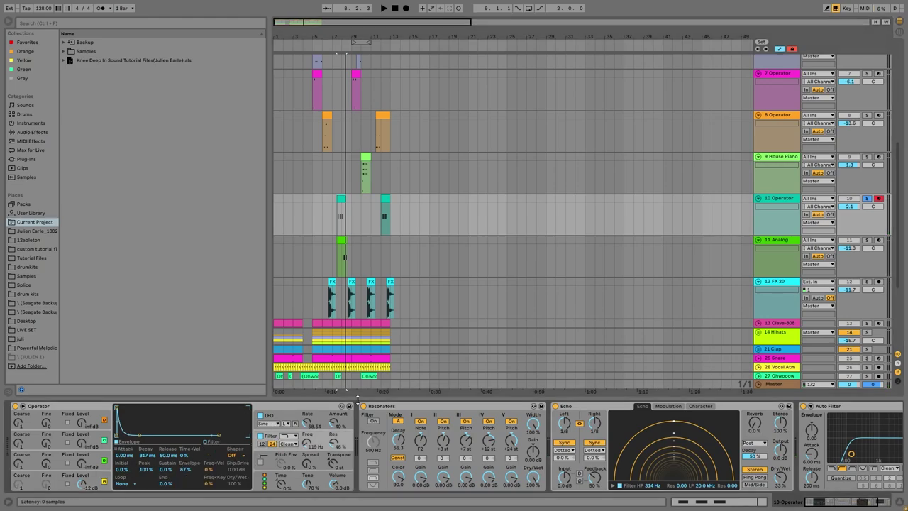
- Compare the 10 Operator sound with Resonators bypassed and switched back on, and view the remaining effects in its chain
key(space)
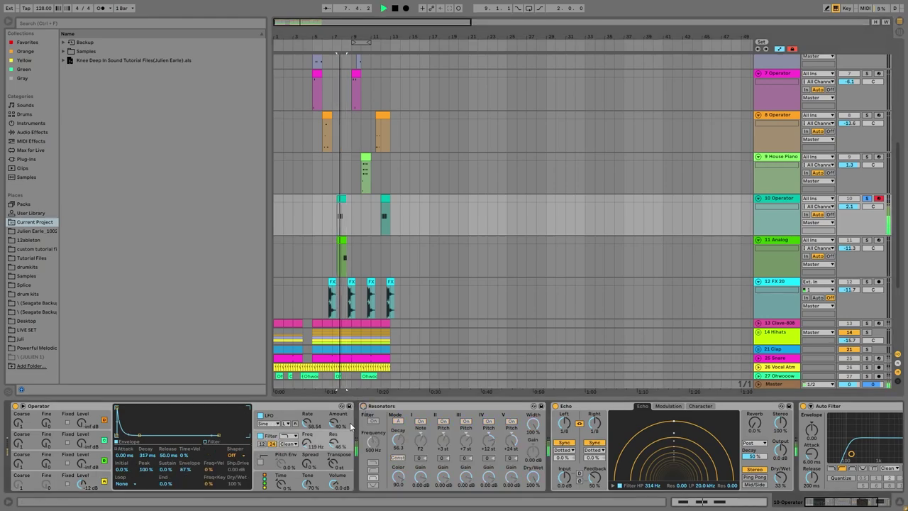
key(space)
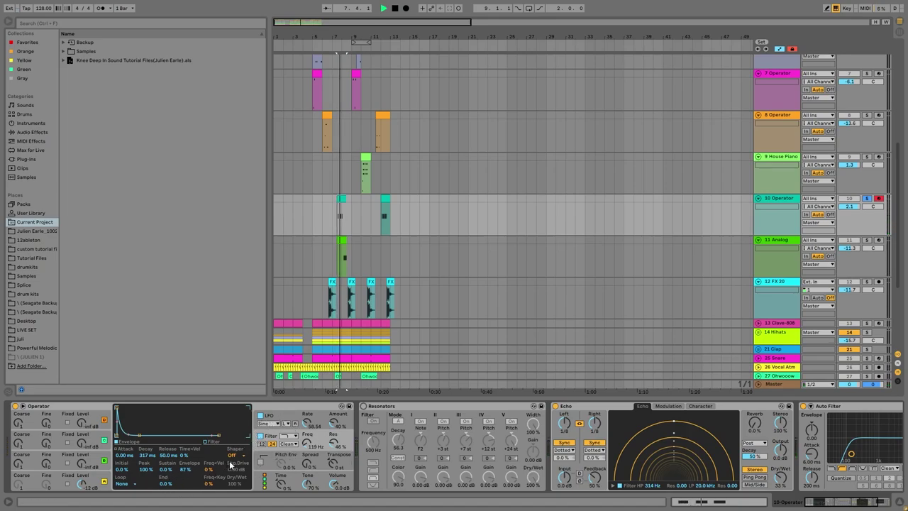
key(space)
click(363, 406)
key(space)
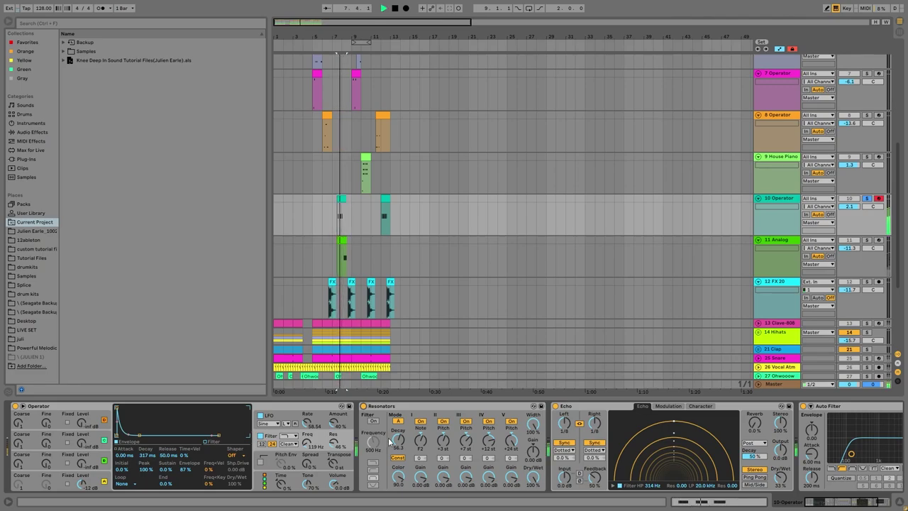
key(space)
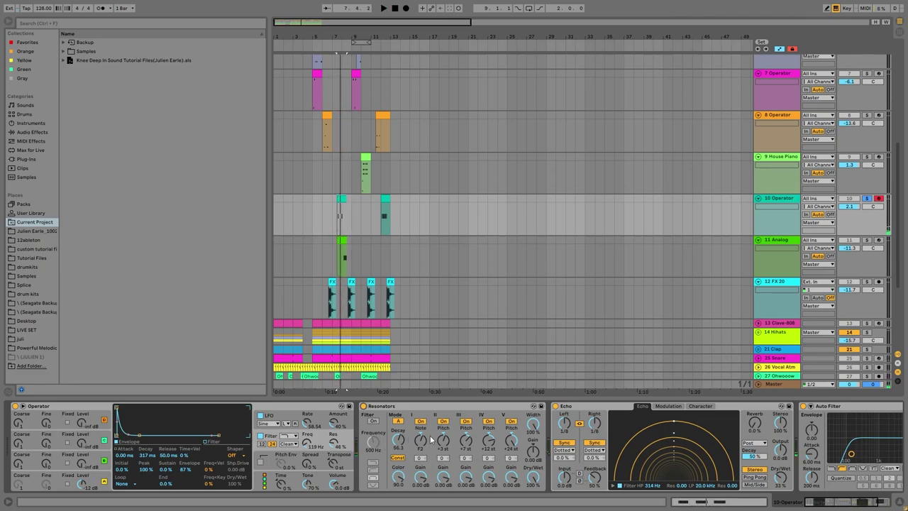
scroll(505, 459, right, 5)
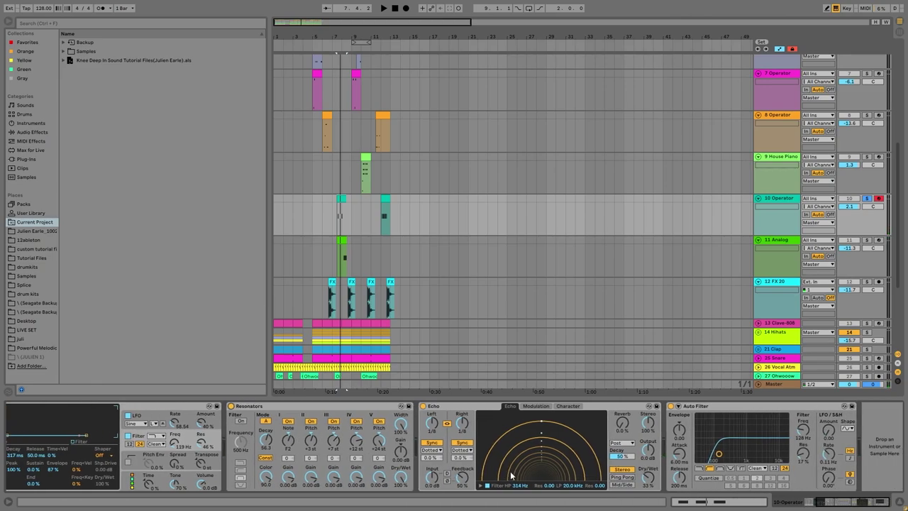
- Move the solo to 11 Analog and audition its clip from bar 8, enlarging the arrangement around it
click(866, 240)
click(348, 247)
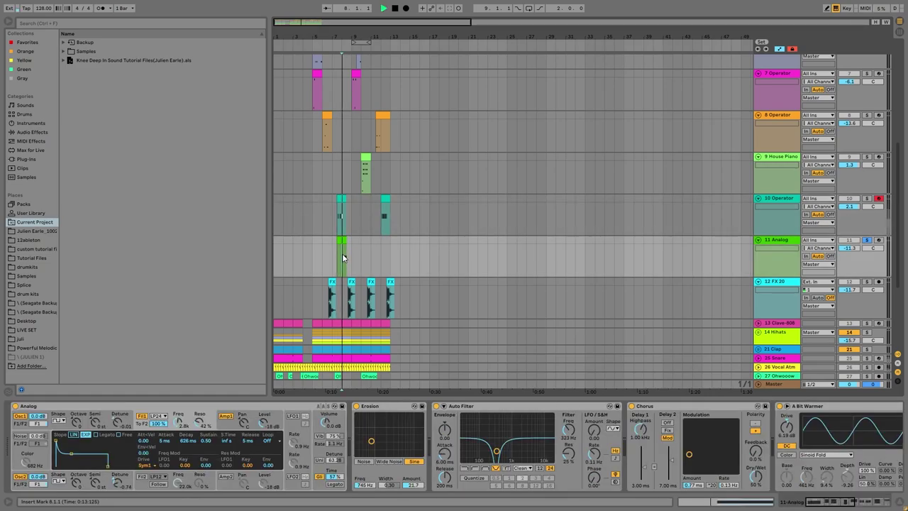
key(space)
key(space)
key(space)
drag(347, 37, 494, 292)
key(space)
key(space)
key(space)
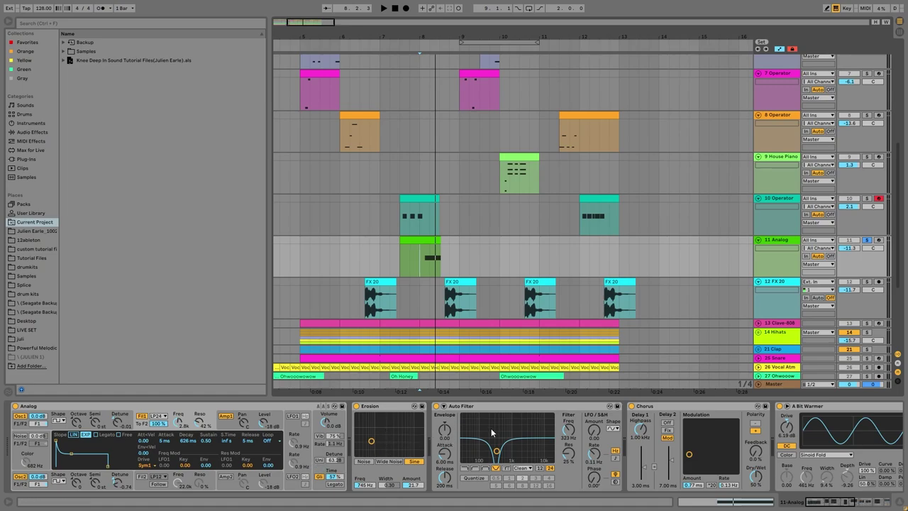
- Inspect the 11 Analog effect chain from Erosion through Auto Filter, Chorus, A Bit Warmer and Reverb to Auto Pan
scroll(518, 459, right, 5)
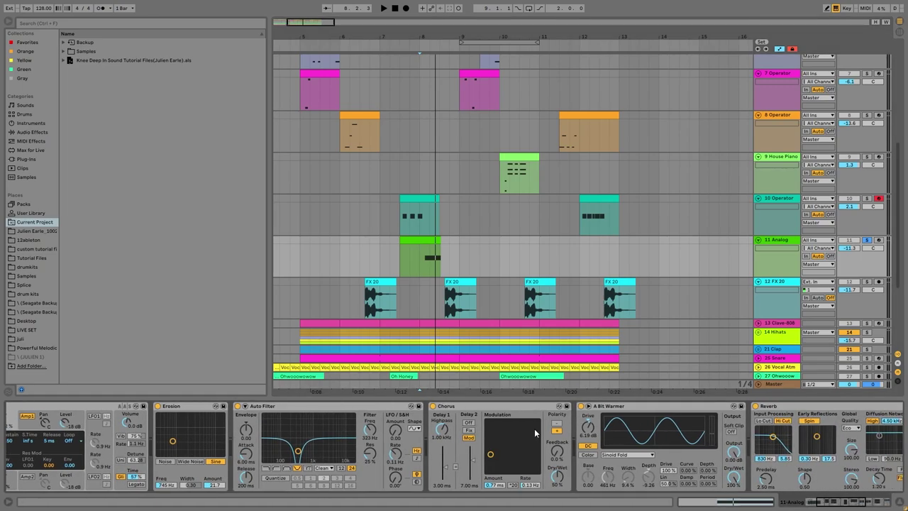
scroll(310, 494, right, 3)
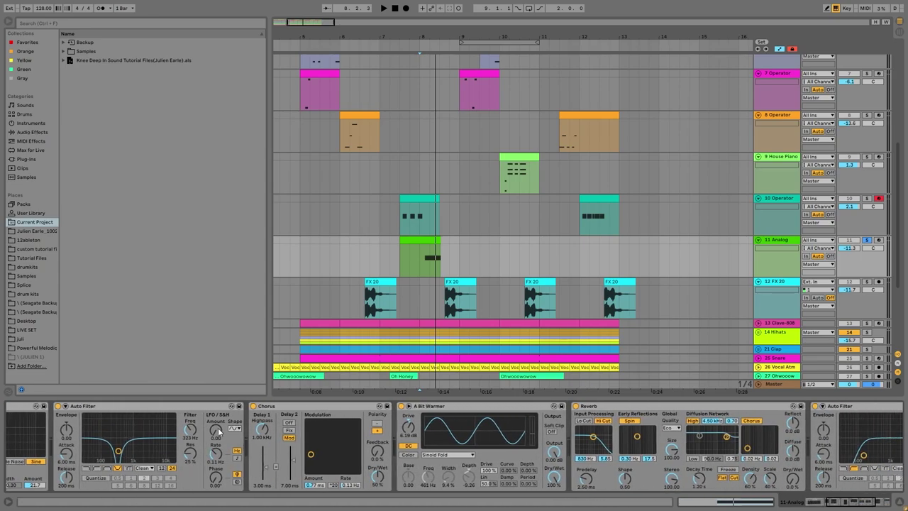
scroll(225, 430, right, 2)
scroll(395, 452, right, 4)
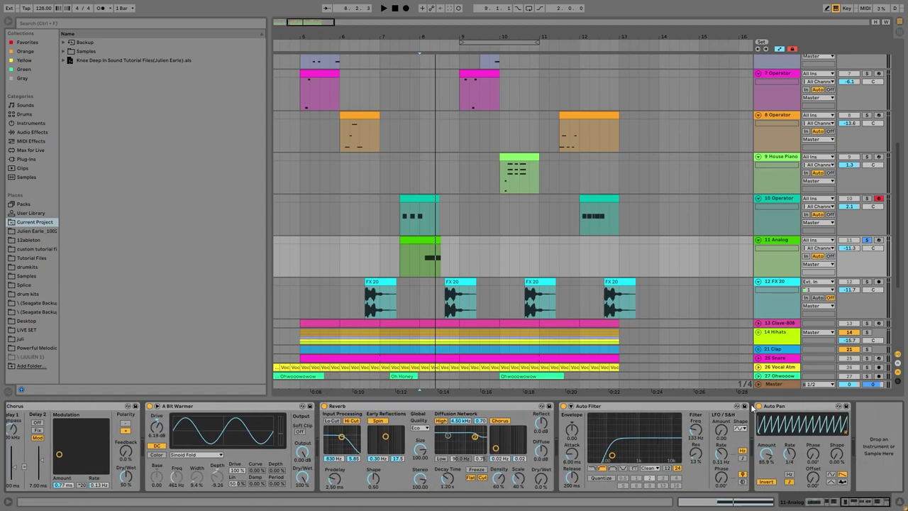
- Move the solo to 12 FX 20 and audition its second clip, starting playback from 8.3.1
scroll(791, 310, up, 2)
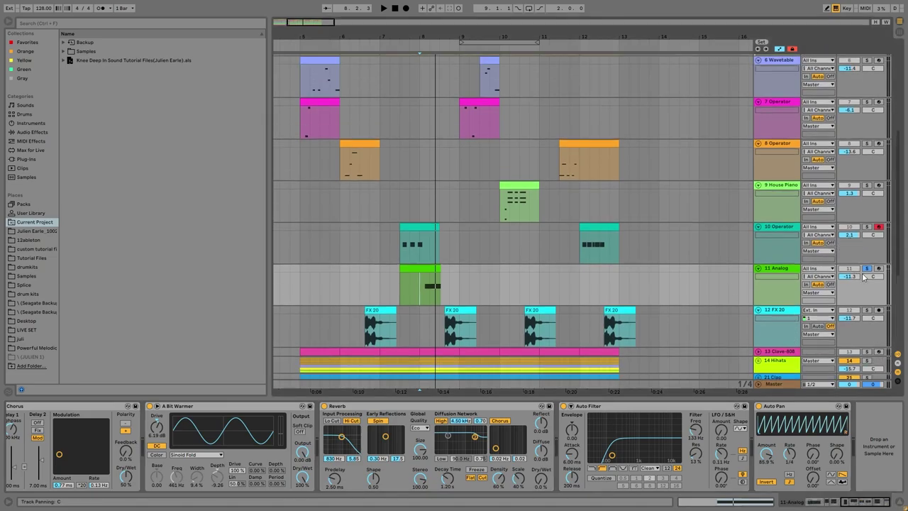
key(space)
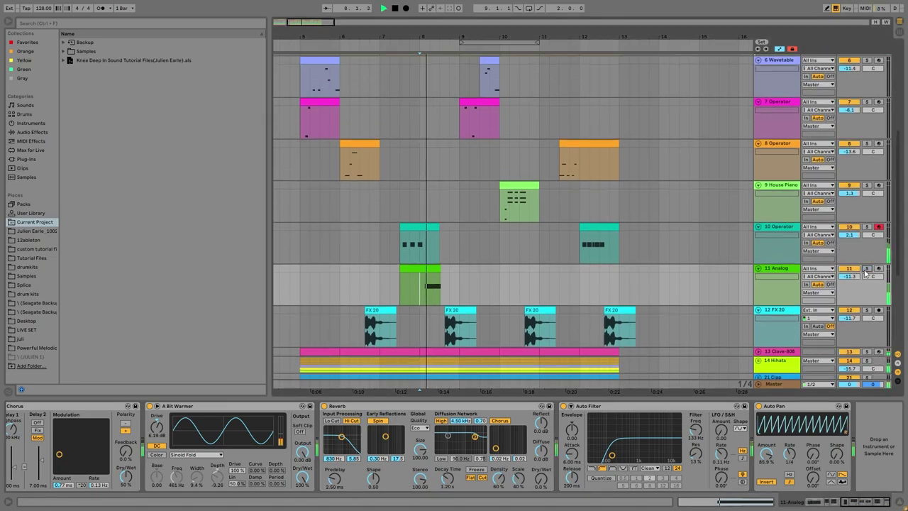
click(866, 310)
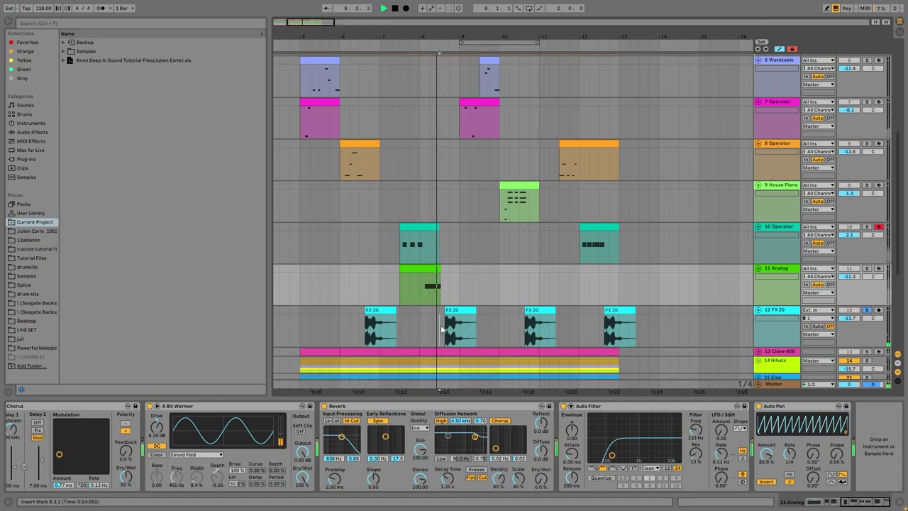
click(441, 328)
key(space)
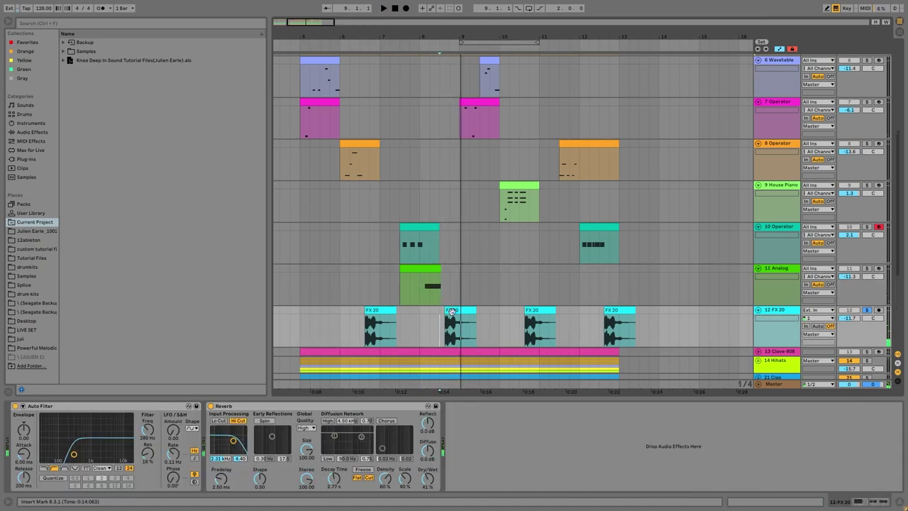
scroll(462, 321, down, 3)
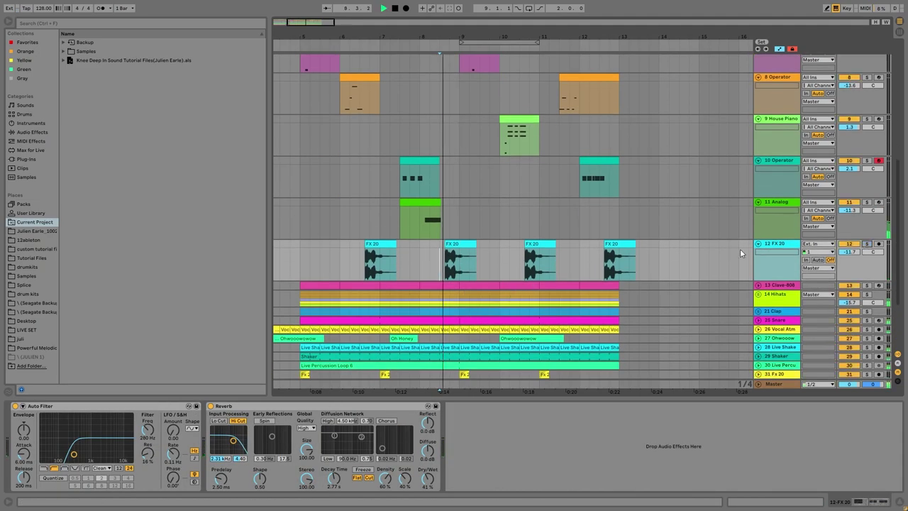
- Play the full mix from 6.3.1 to hear the first FX 20 clip in context
click(357, 255)
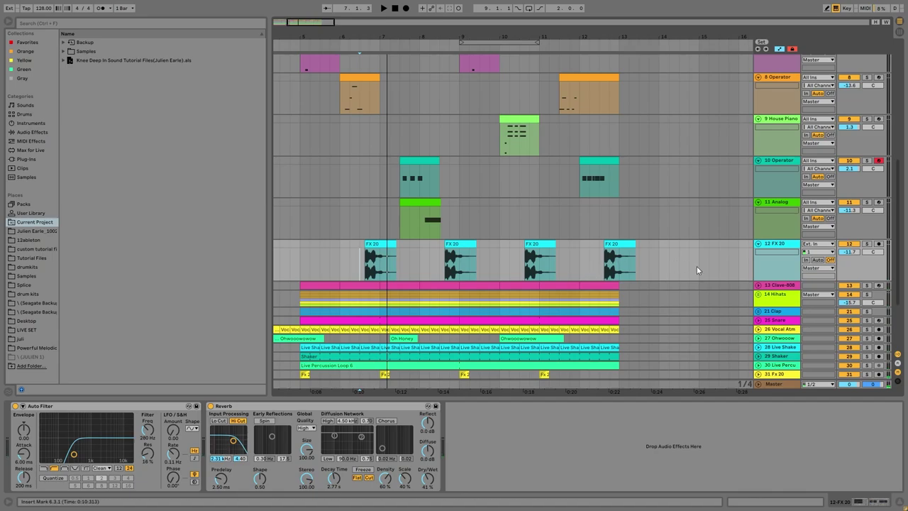
scroll(703, 272, down, 3)
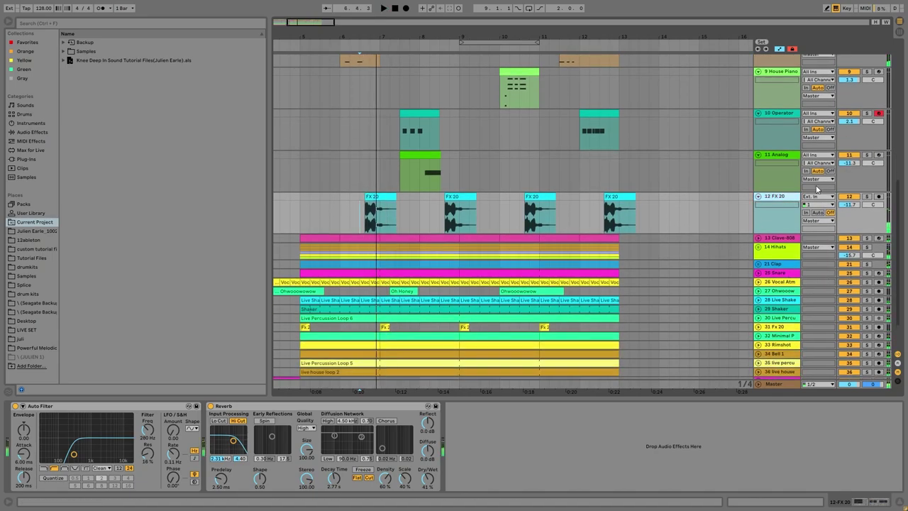
scroll(685, 162, up, 12)
- Solo tracks 6 Wavetable through 12 FX 20 together, audition them from 5.1.1, and replay that section in the full mix
click(792, 175)
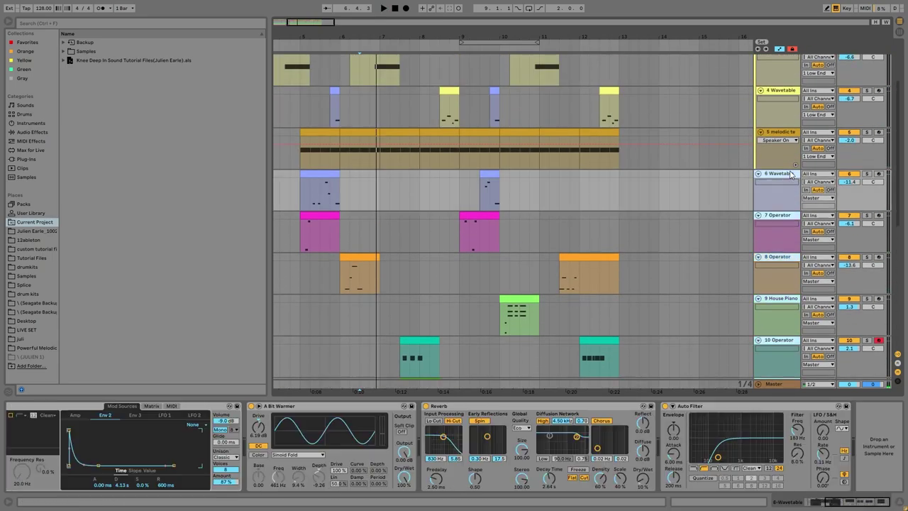
click(866, 174)
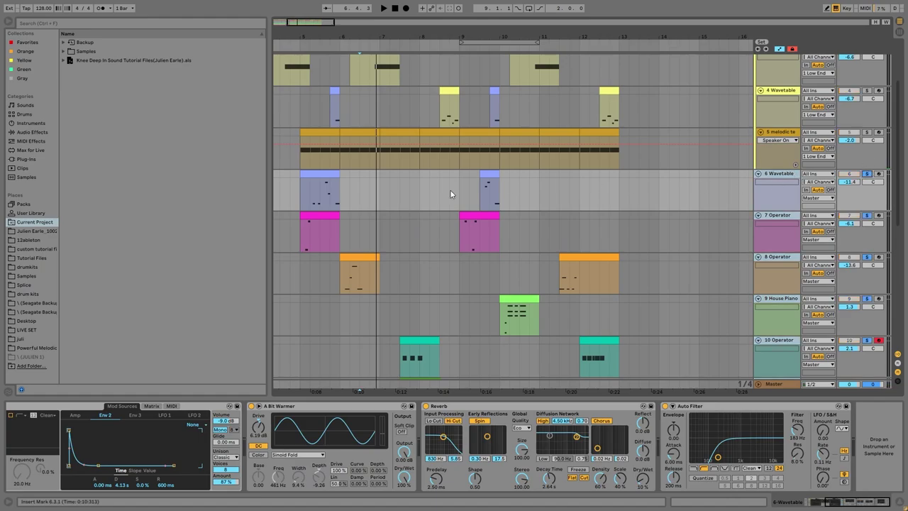
click(319, 176)
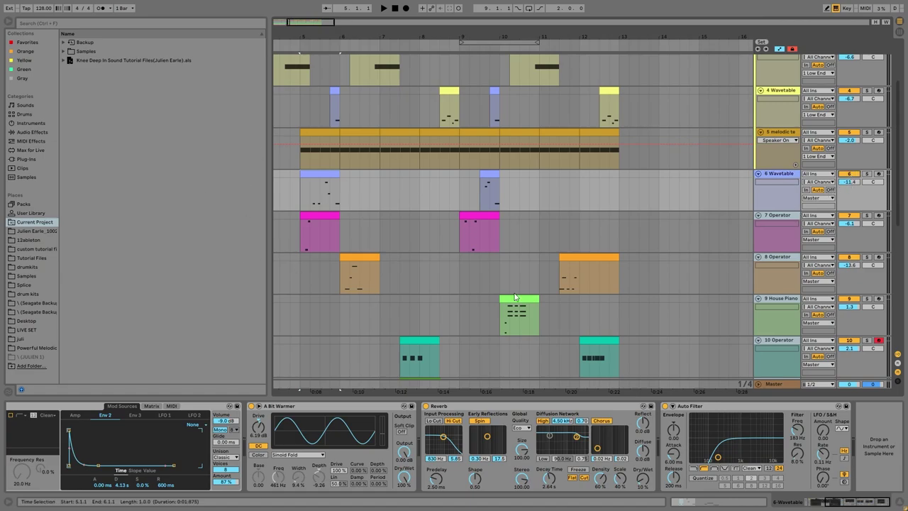
key(space)
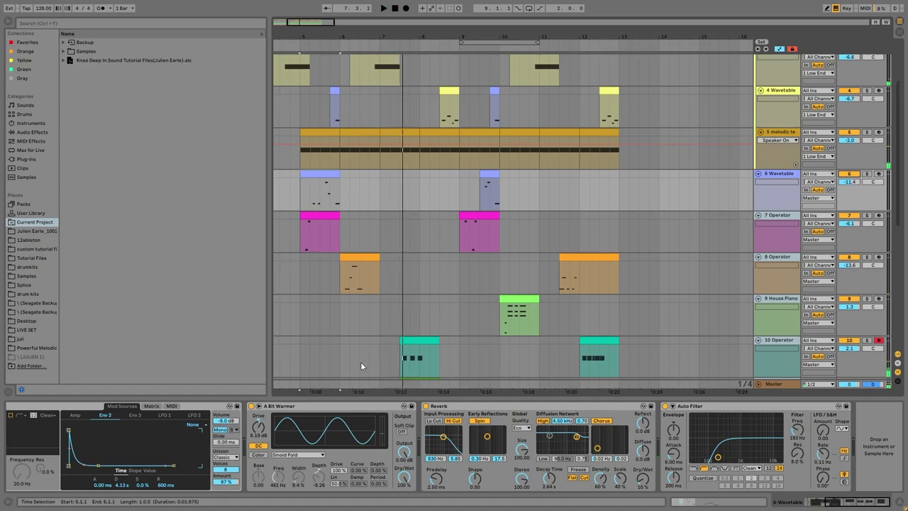
- Solo 13 Clave-808, unfold it and audition its first clip from 5.1.1, both alone and in the full mix
scroll(547, 230, down, 6)
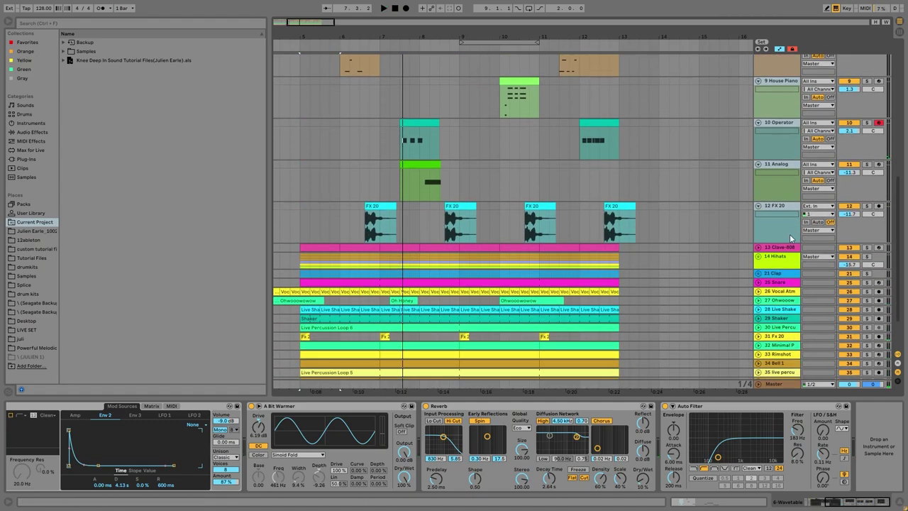
click(780, 247)
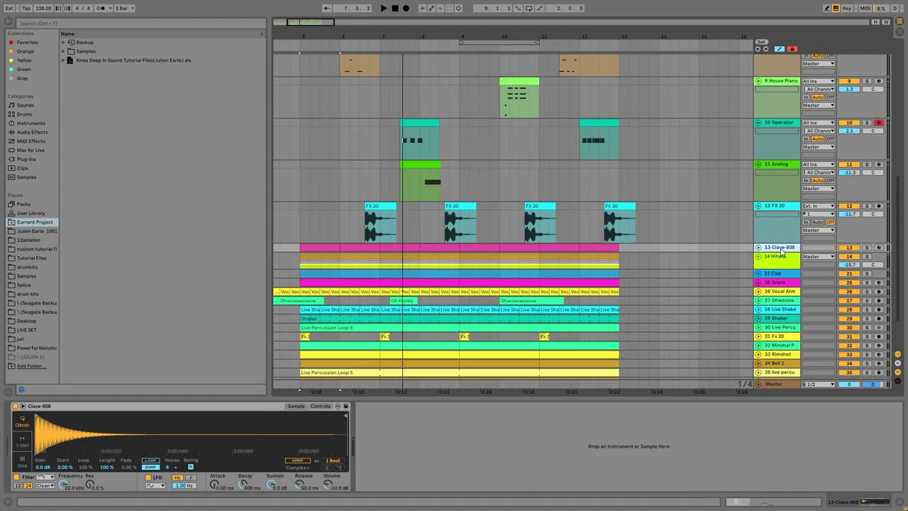
click(866, 248)
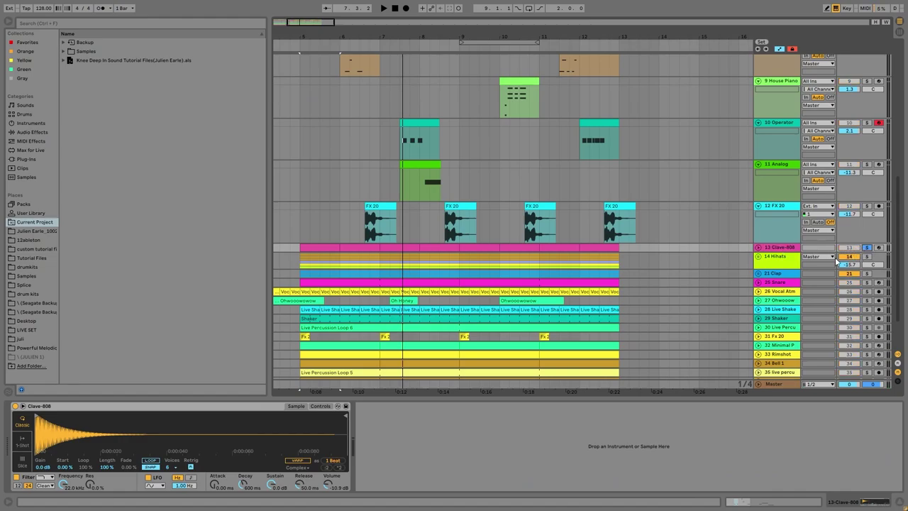
key(space)
click(758, 249)
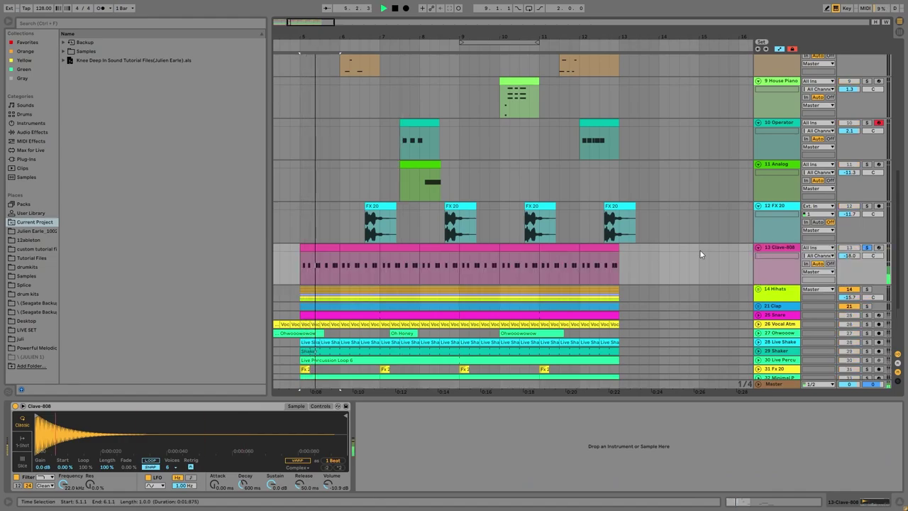
click(324, 246)
key(space)
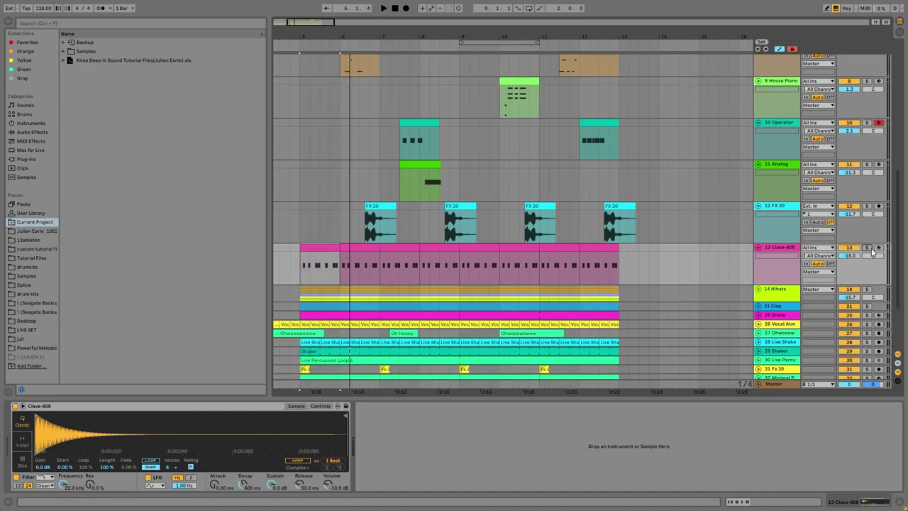
key(space)
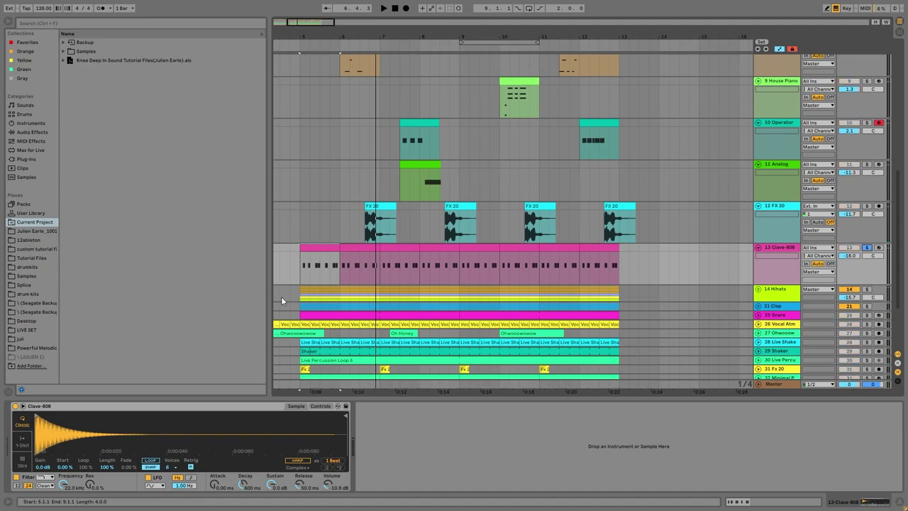
- Move the solo to the 14 Hihats group, audition it and unfold it to show its member tracks
scroll(314, 323, down, 3)
click(865, 233)
key(space)
click(758, 233)
scroll(765, 232, down, 5)
scroll(764, 231, down, 2)
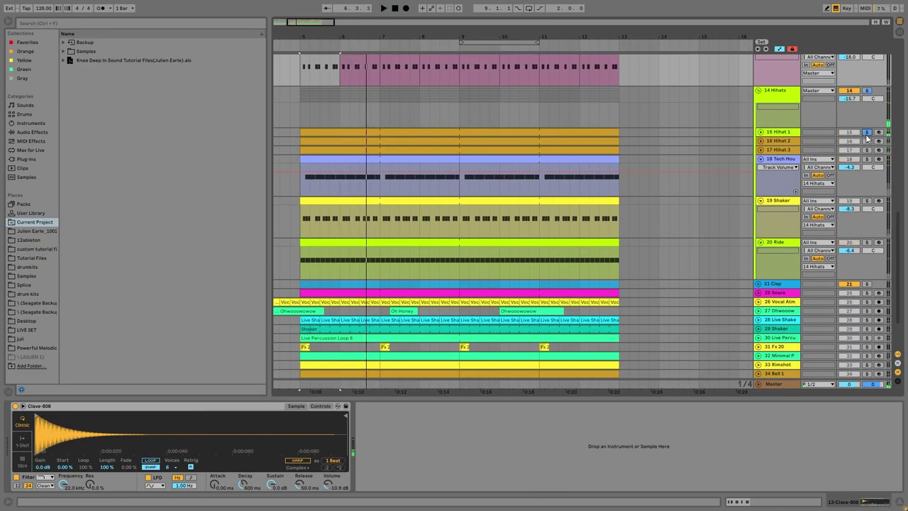
- Audition 15 Hihat 1 and 16 Hihat 2 individually, solo both together with 17 Hihat 3, and unfold Hihat 3
key(space)
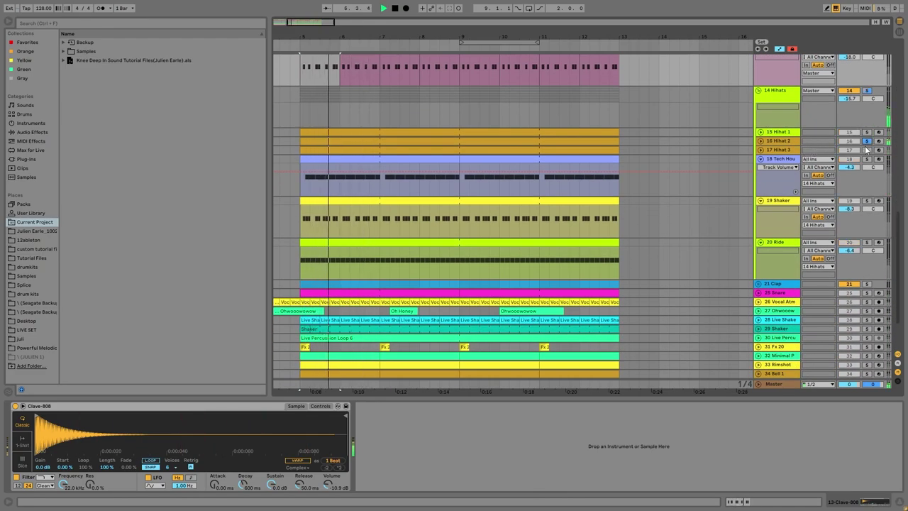
ctrl+click(866, 141)
ctrl+click(866, 132)
key(space)
click(760, 149)
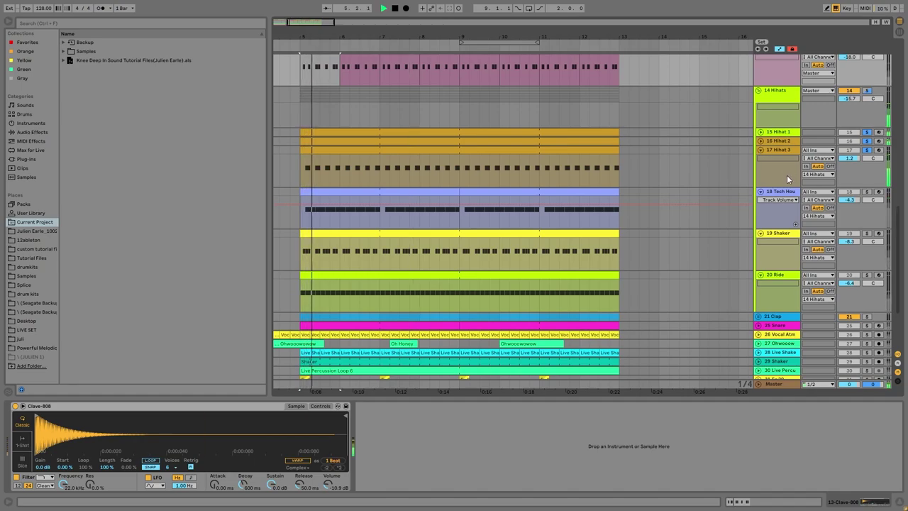
- Select the 18 Tech House Hat 7 track, audition it soloed, and add Hihat 3, Hihat 2 and Hihat 1 to the solo
click(861, 193)
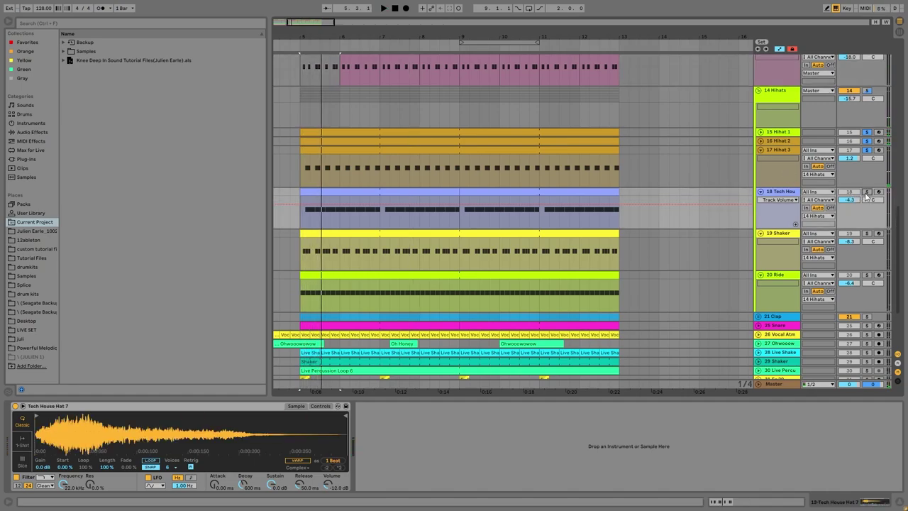
click(866, 192)
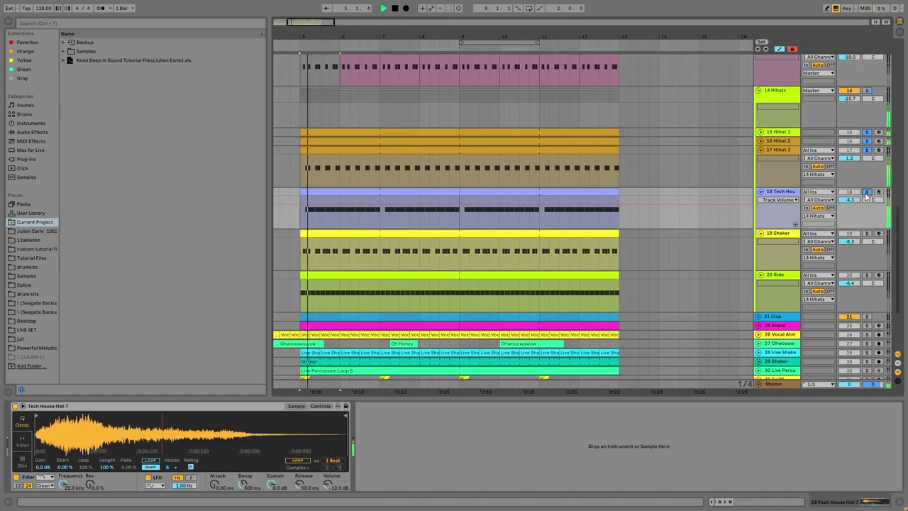
ctrl+click(866, 151)
ctrl+click(867, 142)
ctrl+click(868, 133)
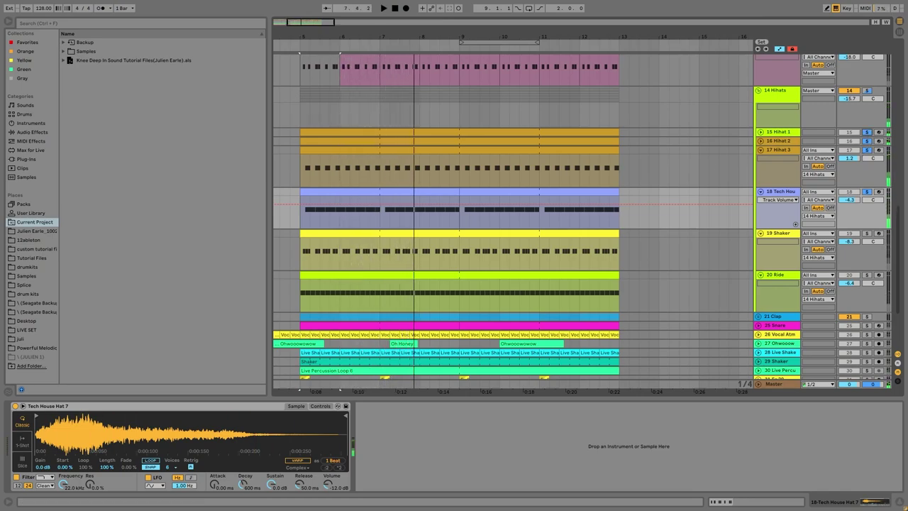
- Audition 19 Shaker and 20 Ride in solo, view the Ride's Echo device, and select the 14 Hihats group
click(864, 233)
key(space)
click(865, 274)
click(736, 296)
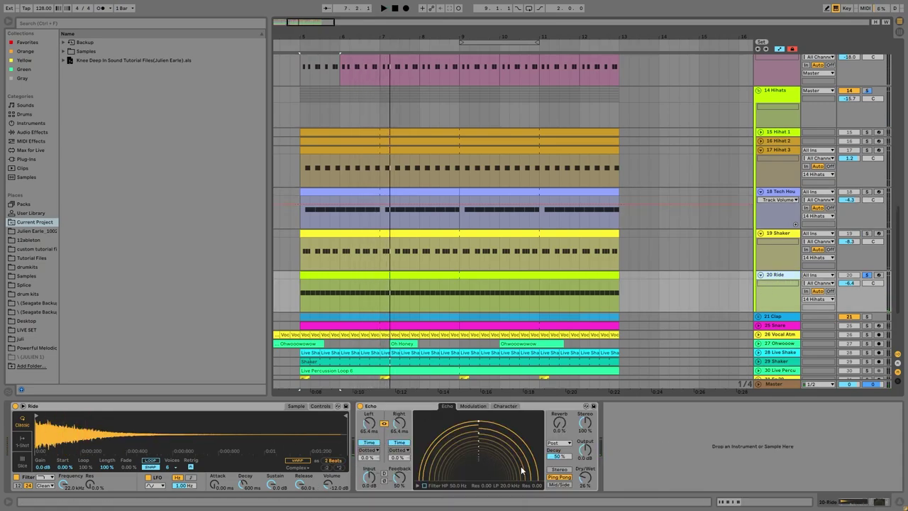
key(space)
click(786, 92)
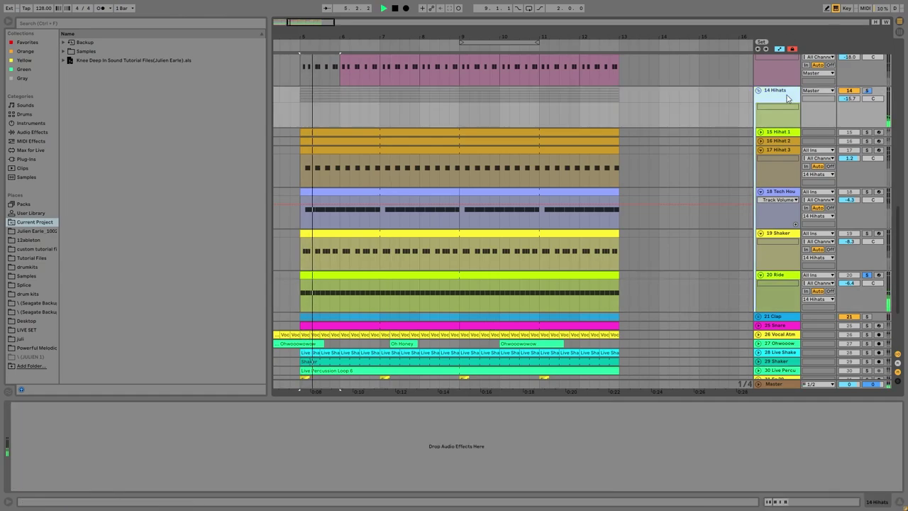
- Move the solo to the 21 Clap group, audition and unfold it, and add the unfolded 25 Snare to the solo
scroll(805, 230, down, 2)
scroll(806, 230, down, 1)
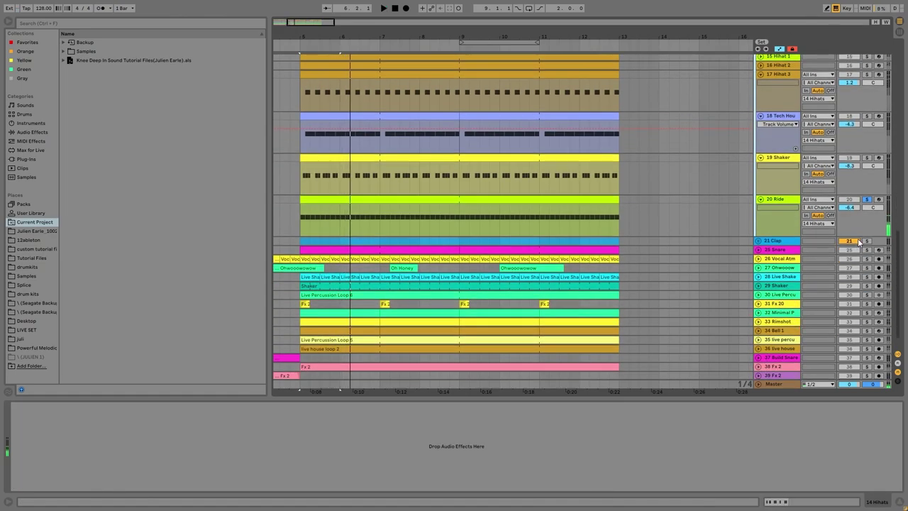
click(867, 241)
key(space)
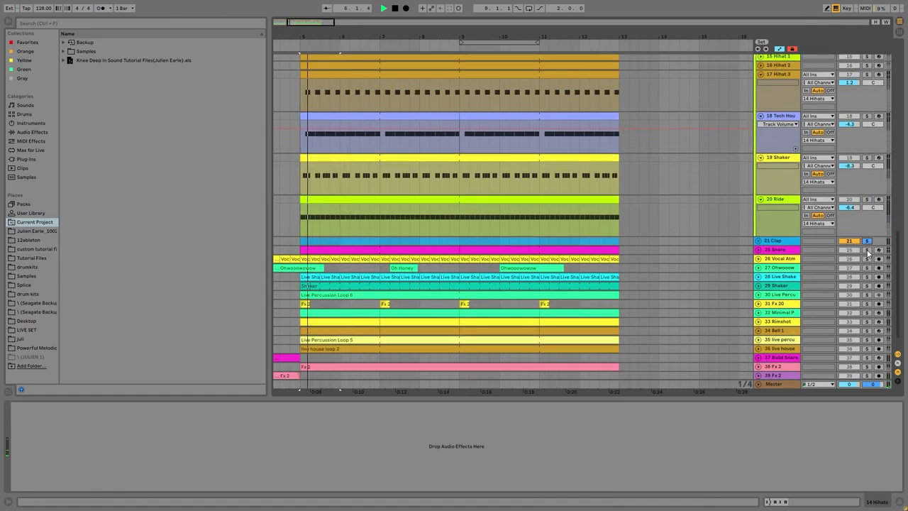
click(758, 241)
scroll(835, 267, down, 2)
scroll(835, 267, down, 3)
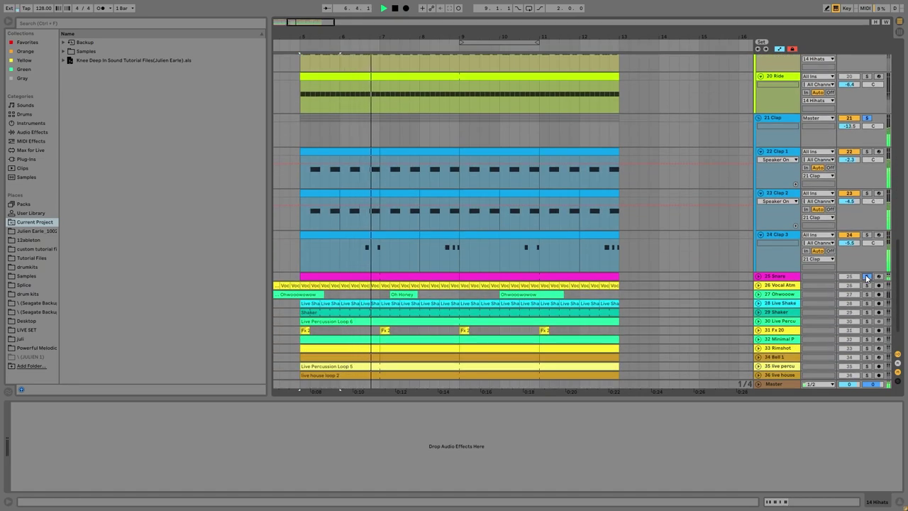
click(758, 276)
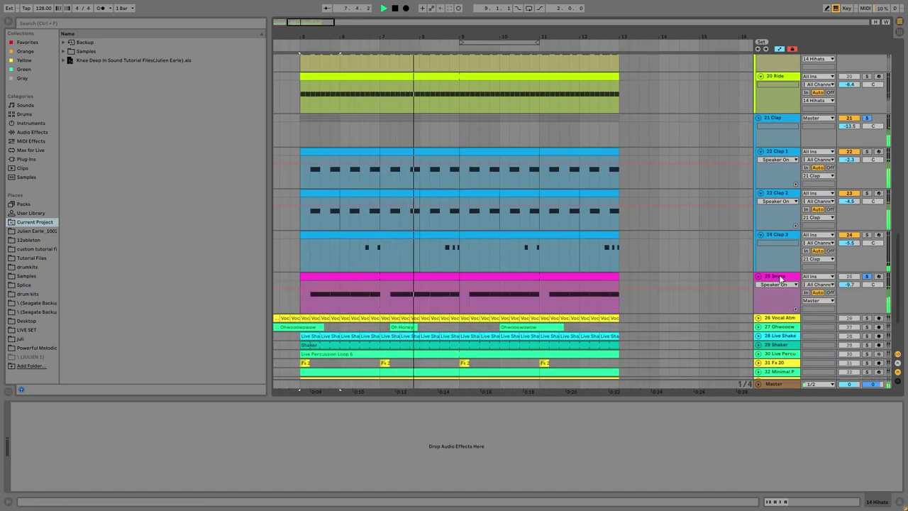
- Audition 22 Clap 1 and 23 Clap 2 soloed together, and add 24 Clap 3 for playback from 5.1.1
scroll(802, 257, down, 3)
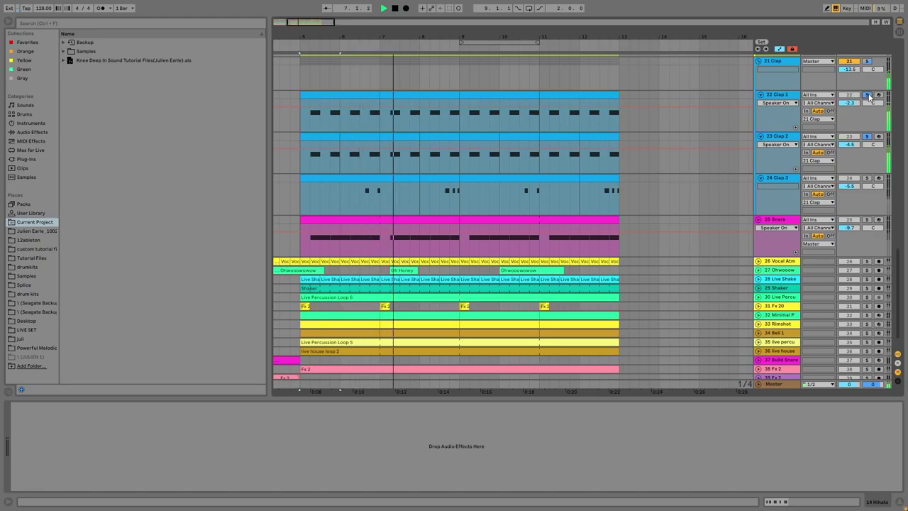
click(866, 177)
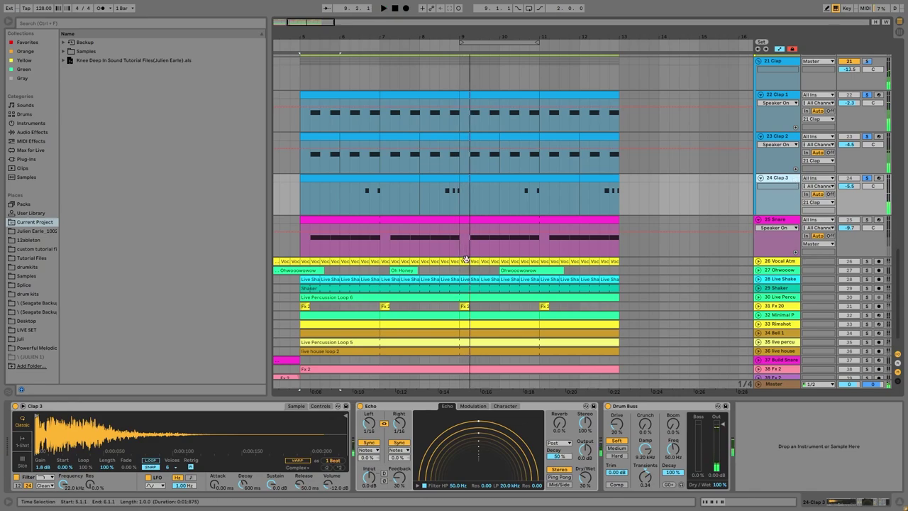
key(space)
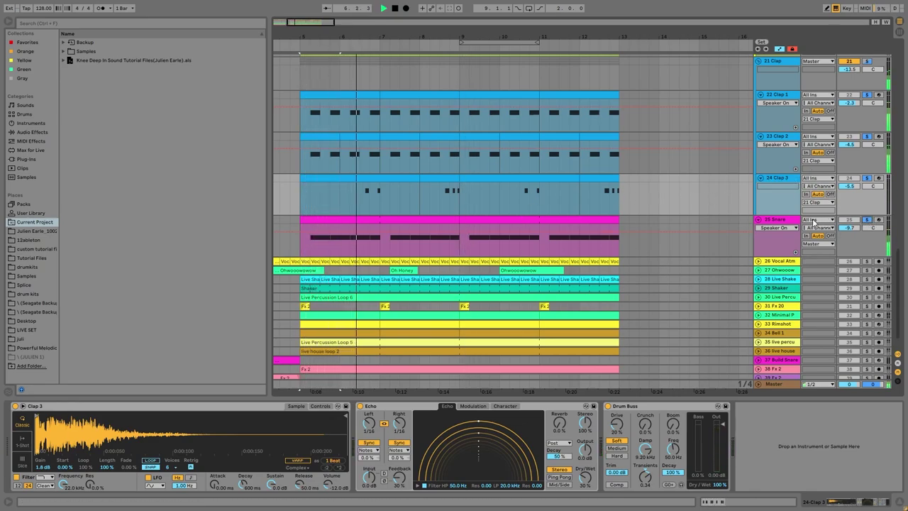
- Inspect the 25 Snare sample and Reverb, audition it with the soloed claps, and replay from 5.1.1 with all solos off
click(772, 245)
key(space)
key(space)
key(space)
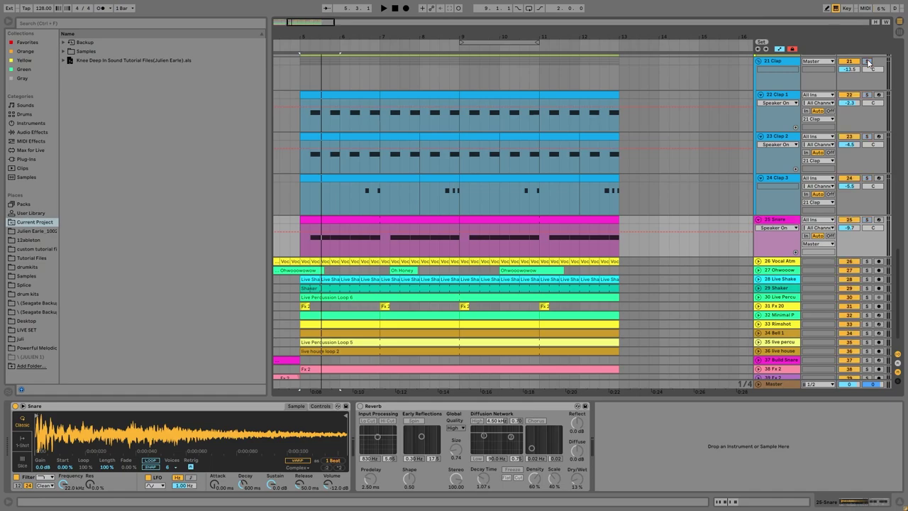
key(space)
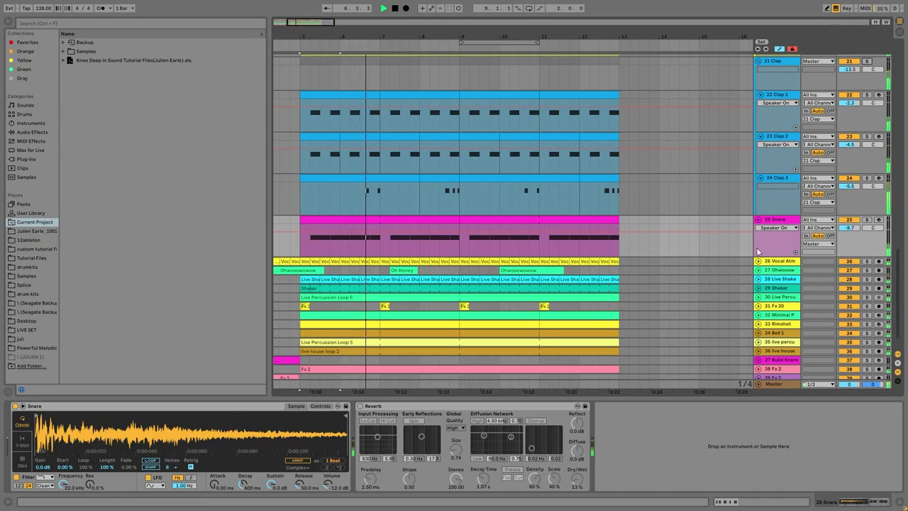
- Solo and unfold 26 Vocal Atmosphere, show the arrangement from bar 1, and audition its first clip from 1.1.1
scroll(768, 246, down, 2)
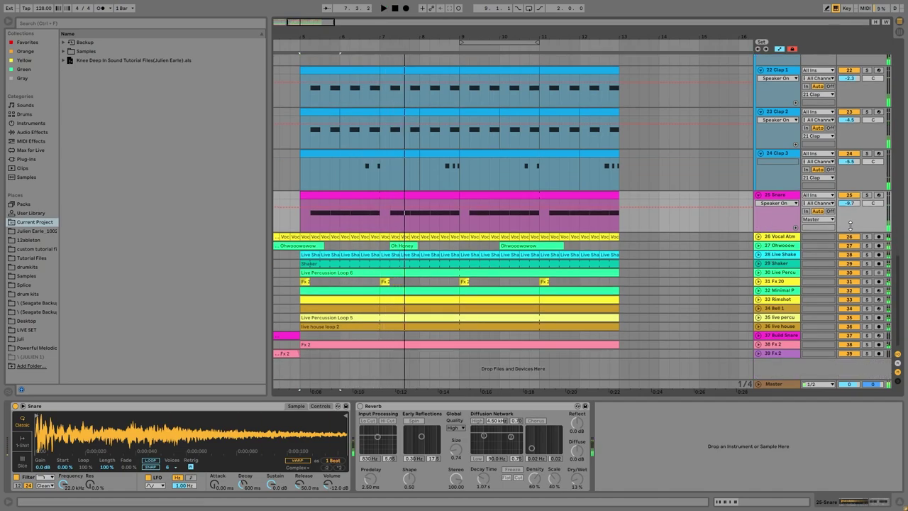
click(758, 237)
key(space)
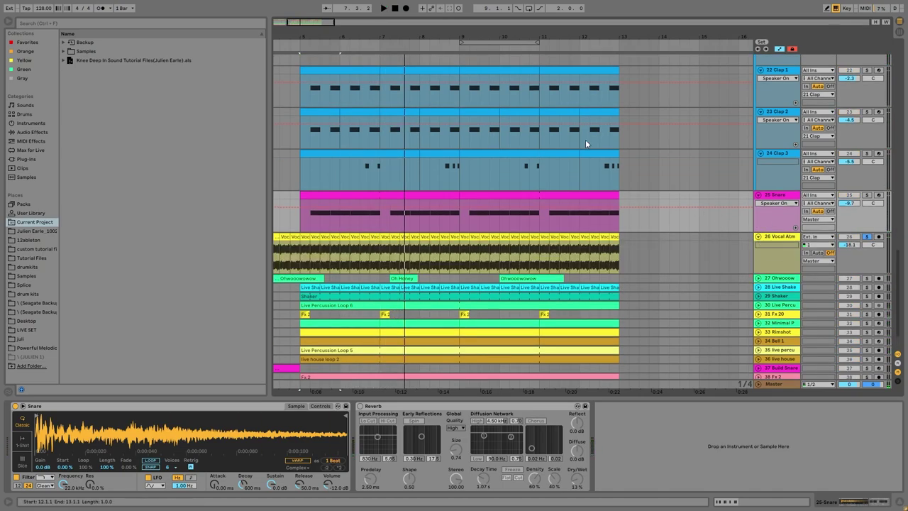
drag(354, 36, 401, 22)
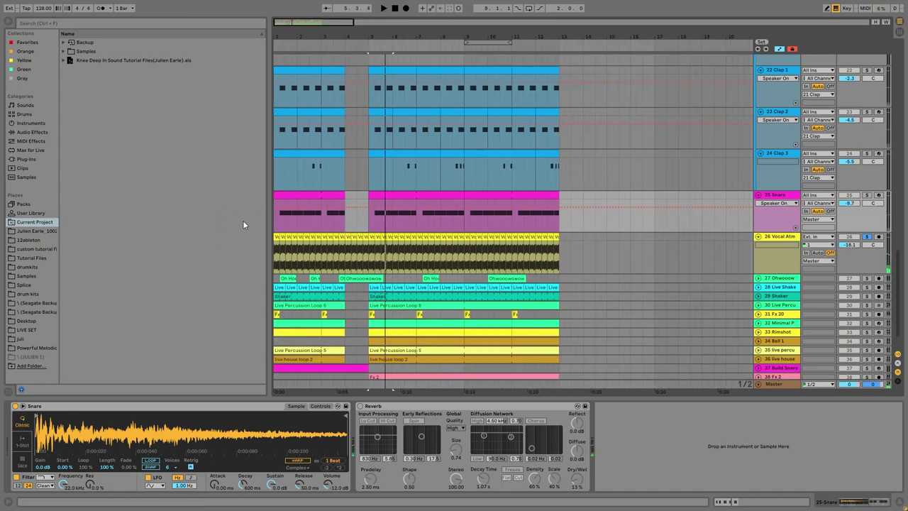
click(279, 237)
scroll(317, 249, up, 2)
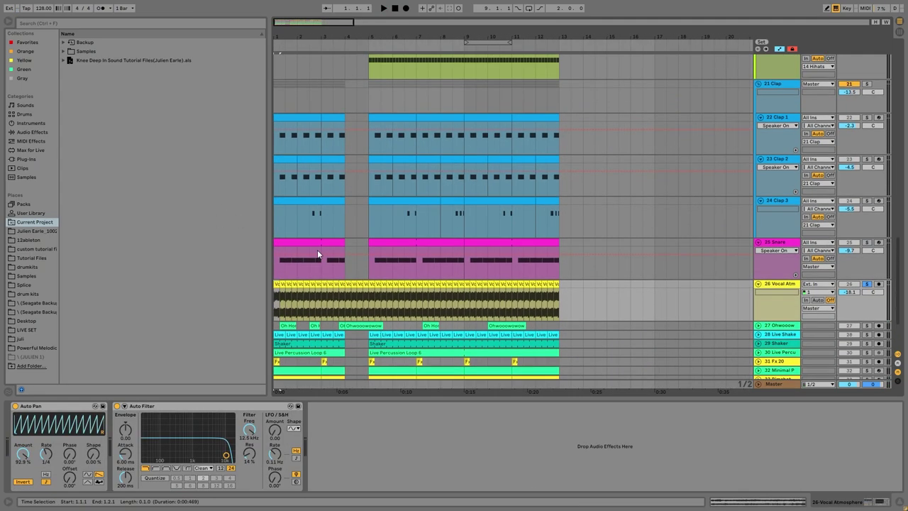
key(space)
- Unsolo 26 Vocal Atmosphere and play it in the full mix, moving the start point to 3.1.1
scroll(349, 265, down, 2)
scroll(349, 265, down, 1)
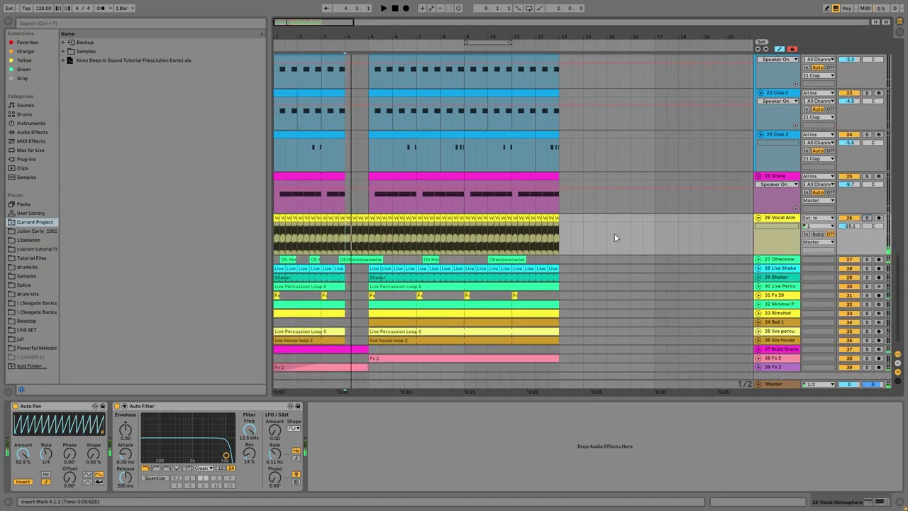
click(328, 236)
key(space)
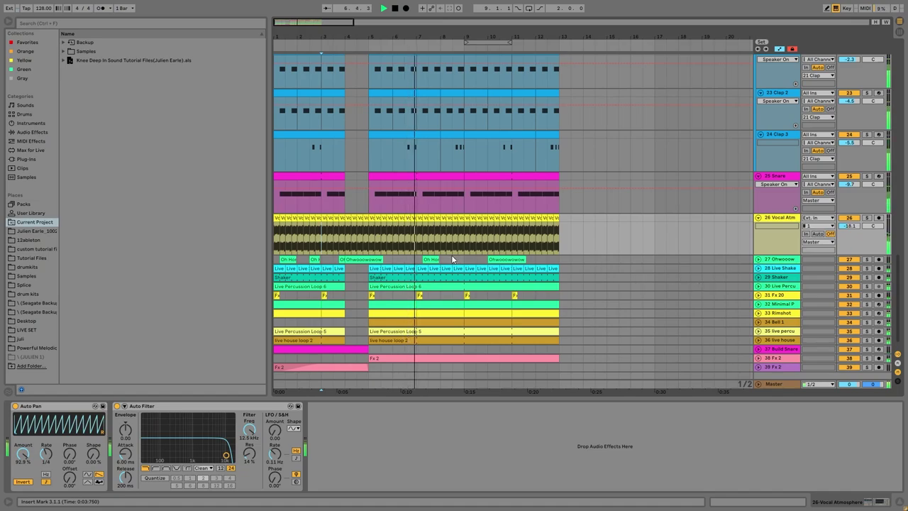
- Solo 26 Vocal Atmosphere and replay it on its own from 3.1.1
click(866, 217)
key(space)
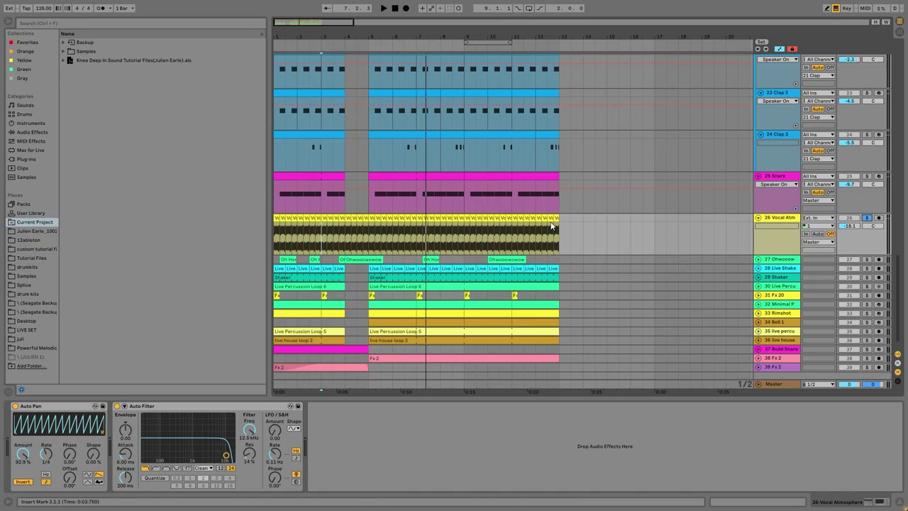
key(space)
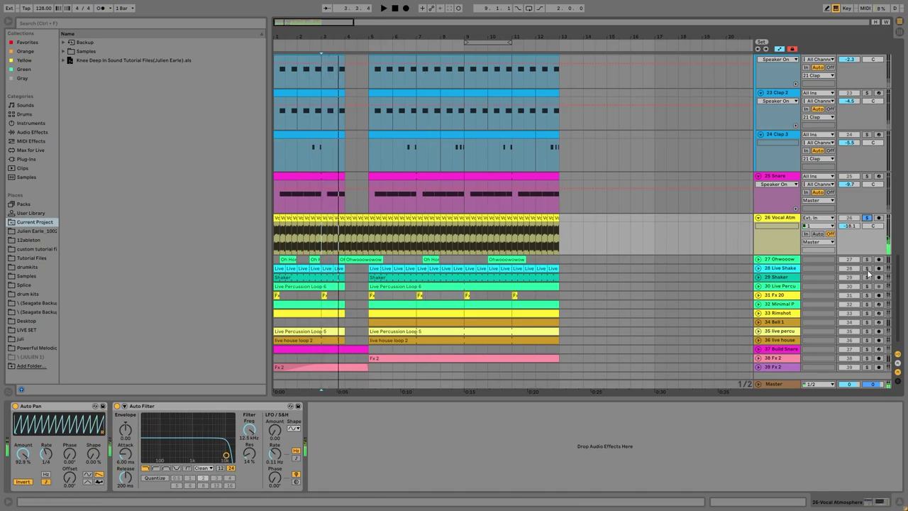
- Unfold 27 Ohwooow, audition its soloed vocal clips, view its Echo, and select the clip starting at 7.2.1 for the full mix
click(758, 261)
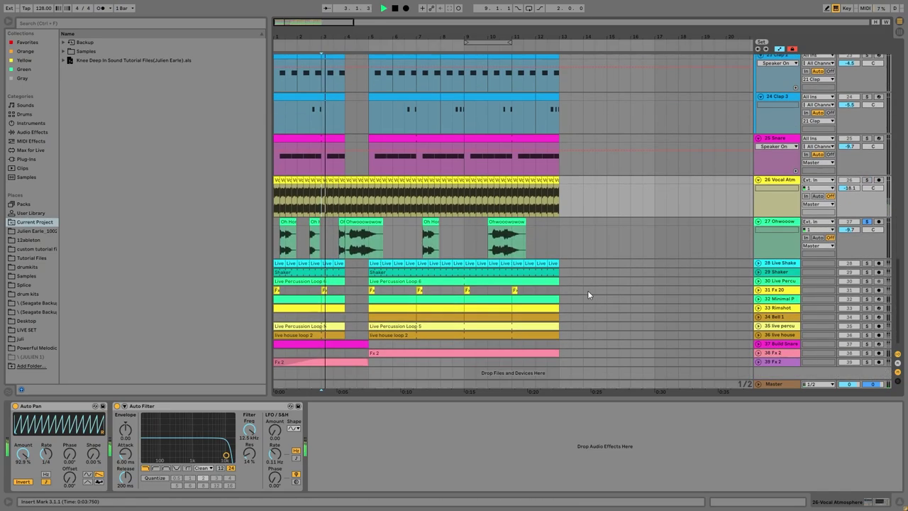
click(341, 224)
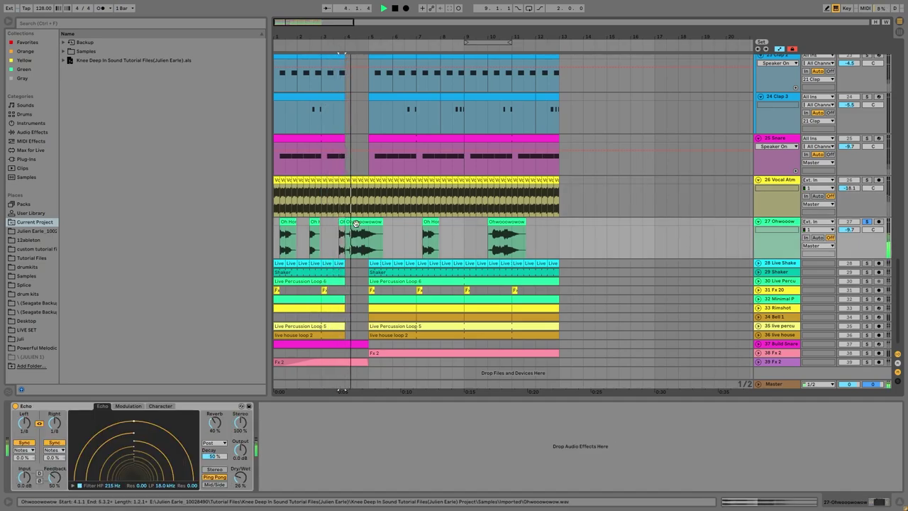
click(502, 221)
key(space)
click(425, 231)
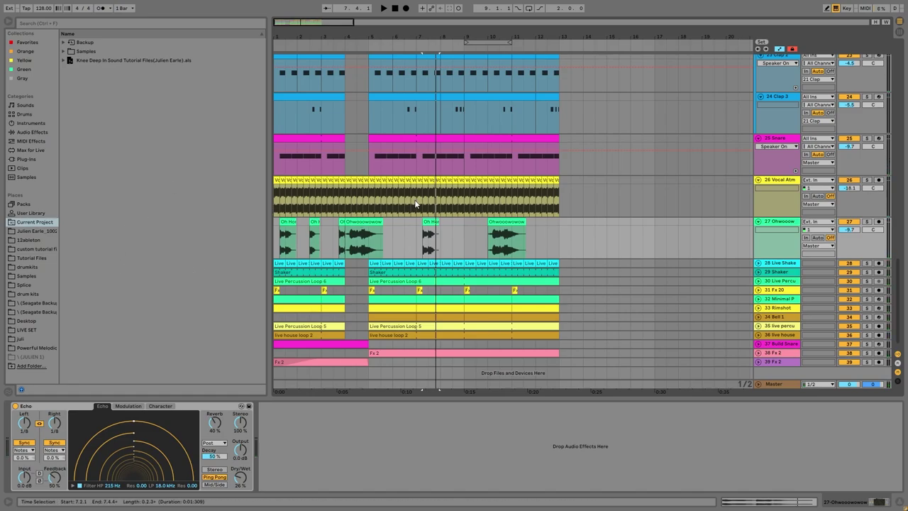
- Audition the 28 Live Shaker and 29 Shaker tracks in solo from 7.2.1 and unfold 29 Shaker
scroll(736, 229, down, 1)
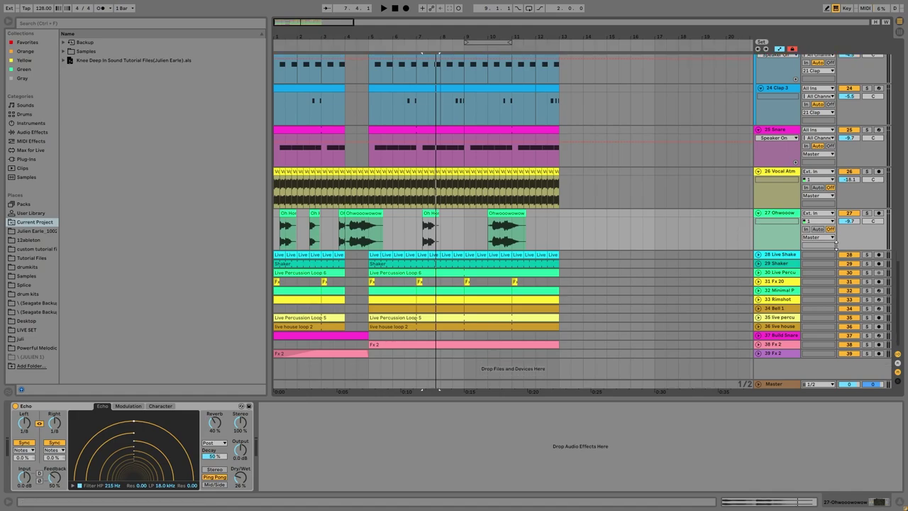
key(space)
click(758, 263)
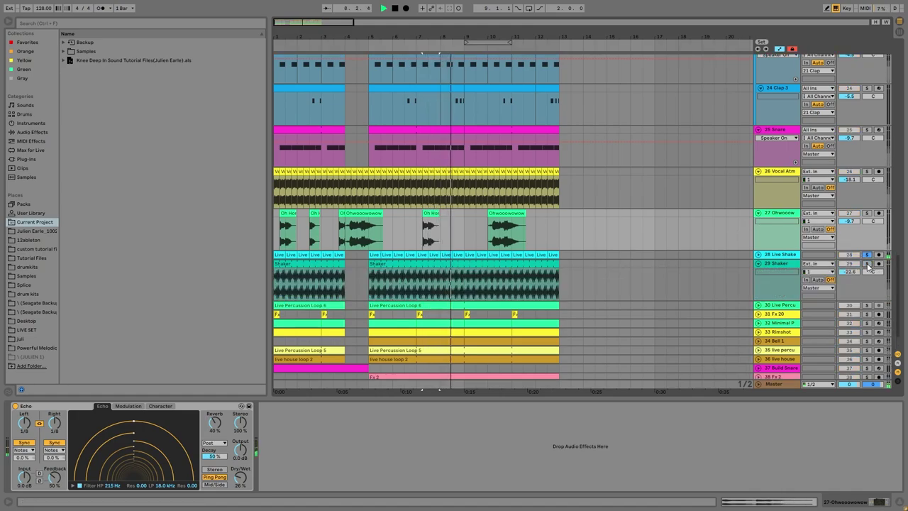
click(867, 264)
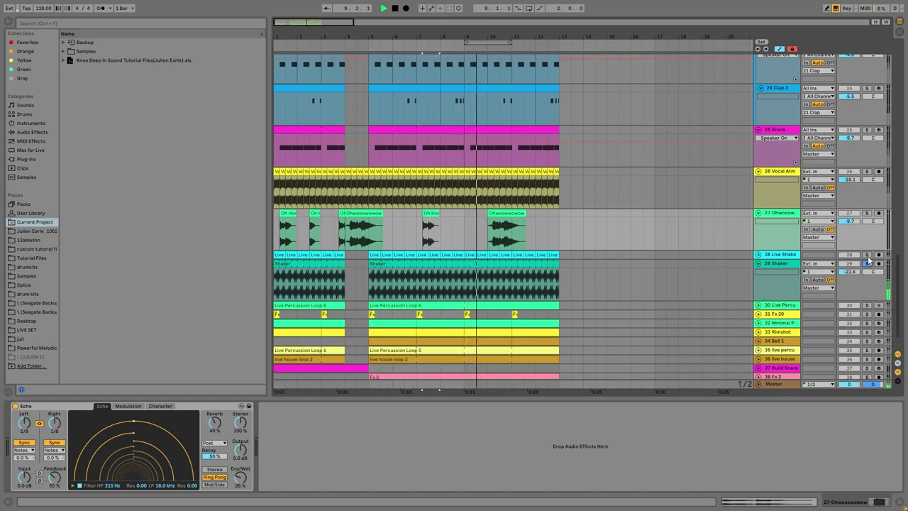
ctrl+click(866, 254)
- Solo and unfold 30 Live Percussion, select its Live Percussion Loop 6 clip at 5.1.1, and audition it
scroll(723, 242, down, 3)
key(space)
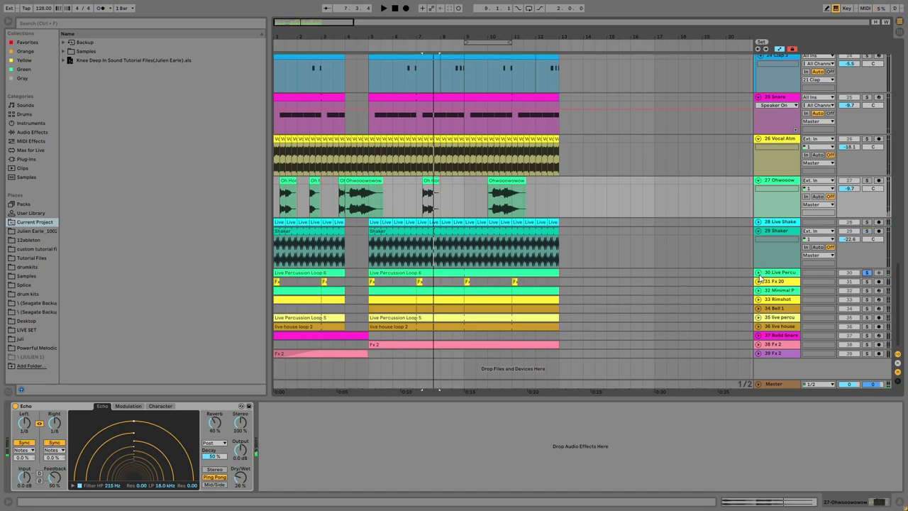
click(757, 273)
scroll(759, 276, down, 3)
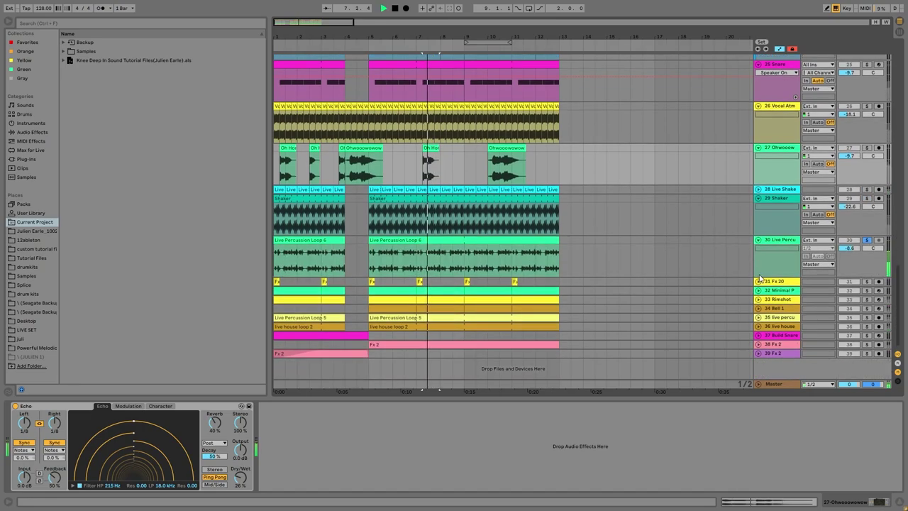
click(448, 241)
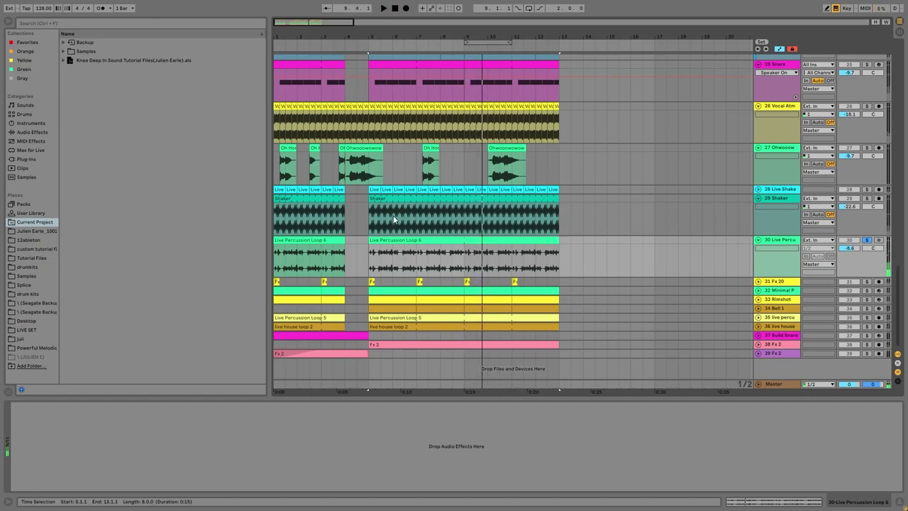
key(space)
key(space)
key(space)
key(space)
- Unfold 31 Fx 20, view its Echo device, and audition the track soloed from 5.1.1
click(757, 281)
click(775, 284)
scroll(402, 278, down, 2)
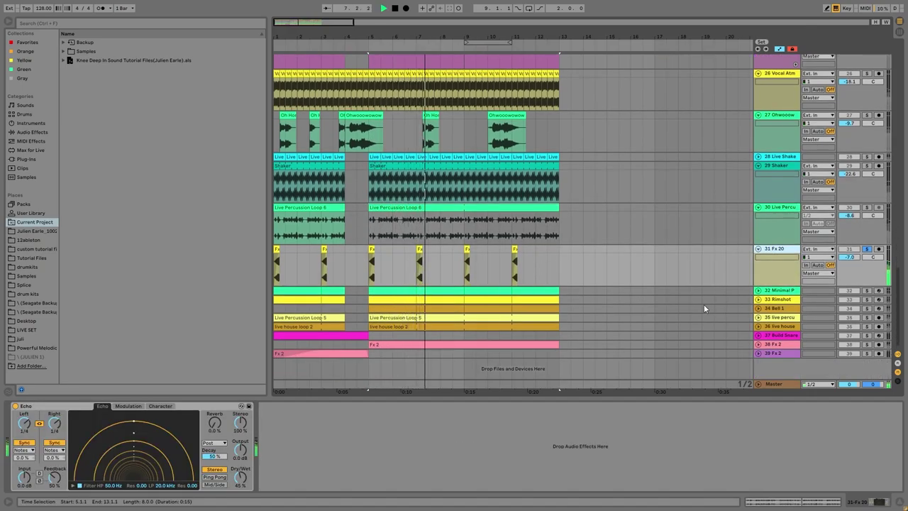
key(space)
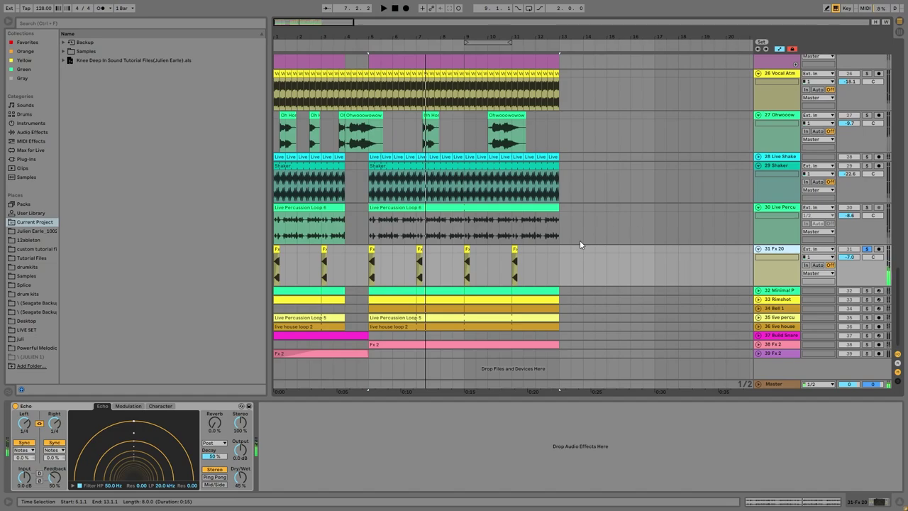
- Inspect the 32 Minimal Perc and 34 Bell 1 samples, then solo, play and unfold tracks 32 to 34 together
click(789, 292)
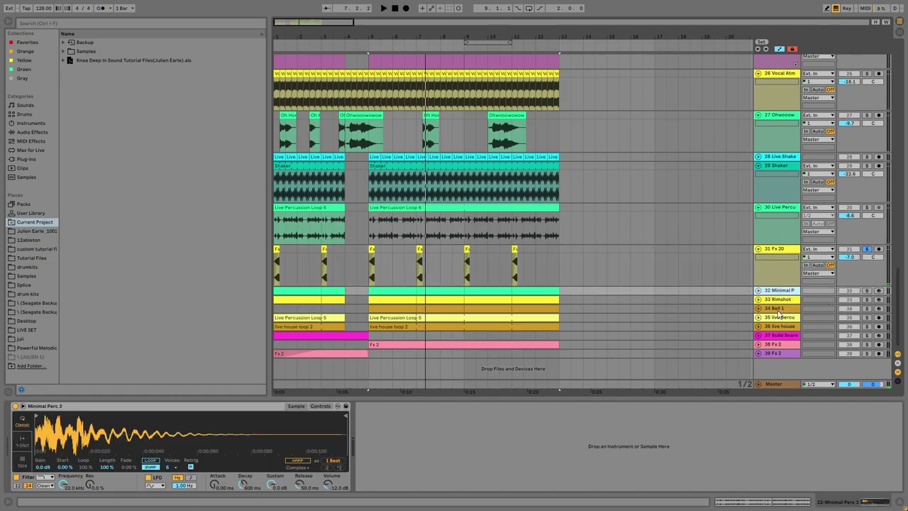
click(778, 311)
click(867, 309)
key(space)
click(758, 308)
scroll(607, 278, down, 2)
scroll(605, 278, down, 2)
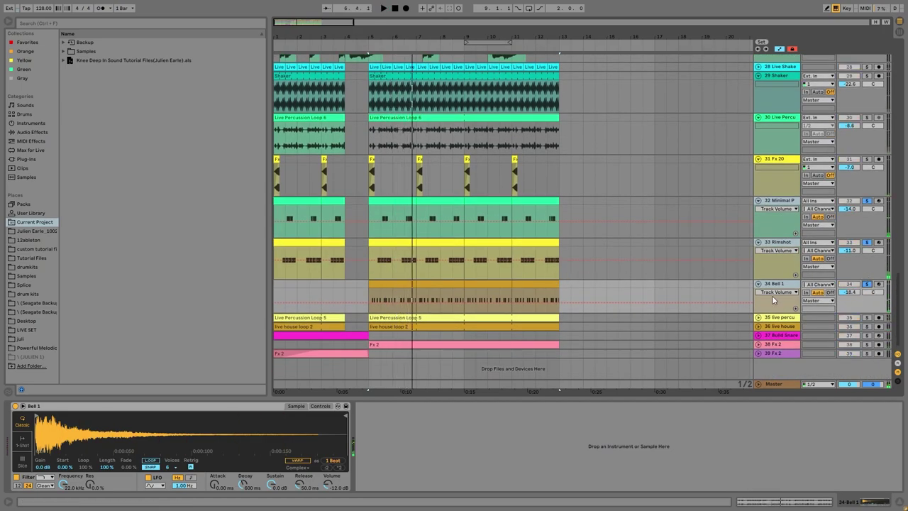
- Inspect the 33 Rimshot sample, then solo 34 Bell 1 alone and audition it from 5.1.1
click(770, 246)
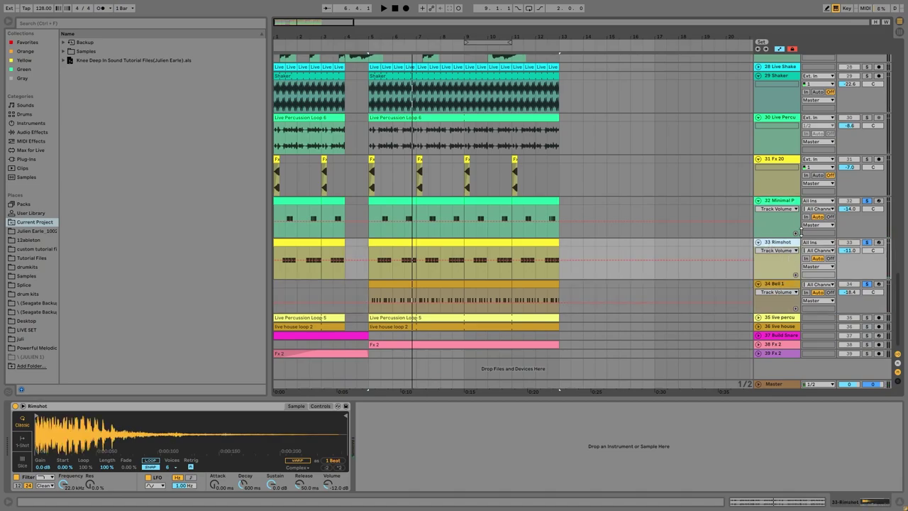
click(868, 285)
click(864, 285)
click(788, 294)
key(space)
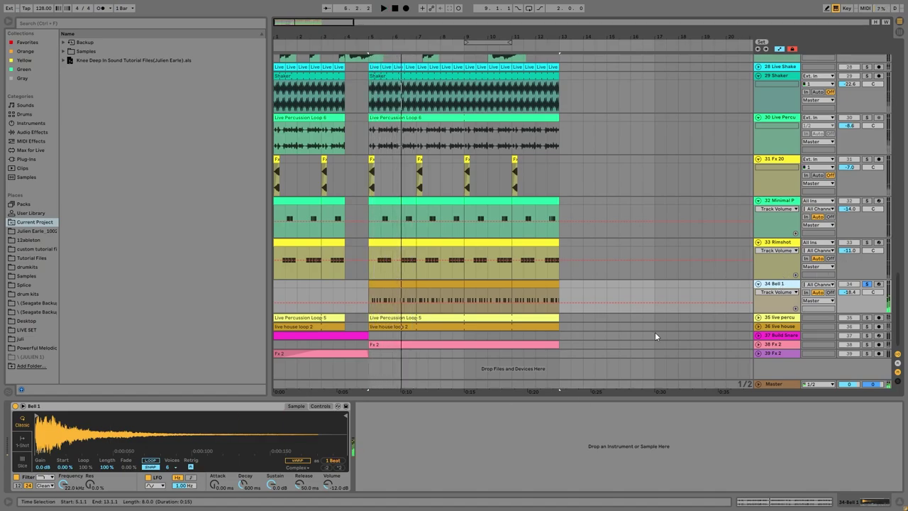
- Replay 34 Bell 1 from 5.1.1, adding 33 Rimshot, 32 Minimal Perc and 30 Live Percussion to the solo, and play the full mix
scroll(841, 263, up, 10)
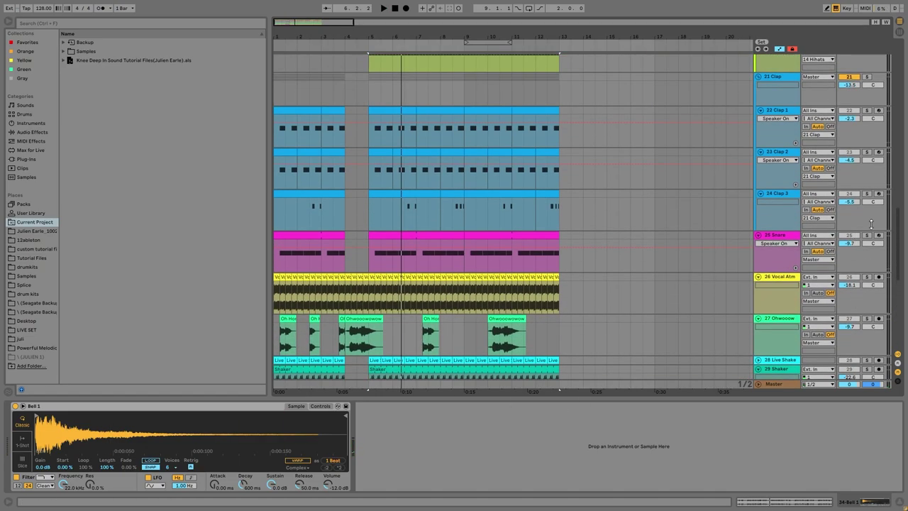
scroll(849, 214, up, 8)
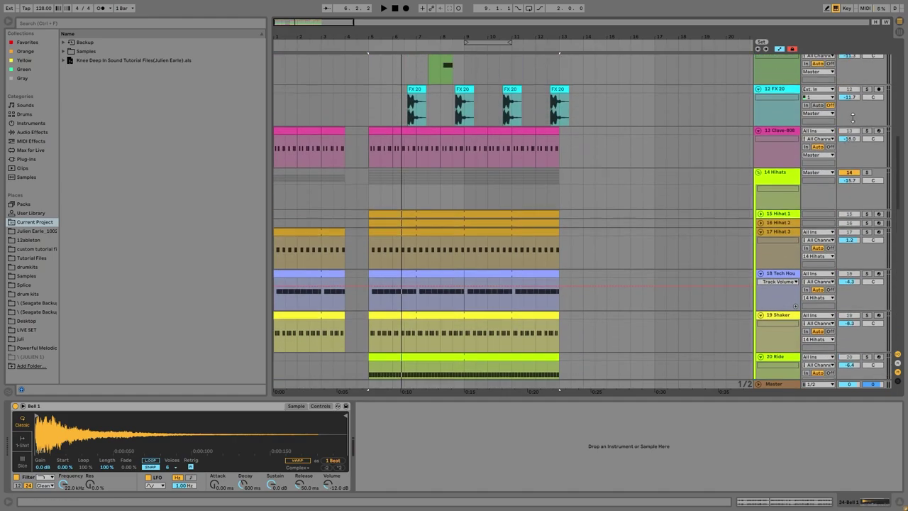
key(space)
scroll(873, 213, down, 18)
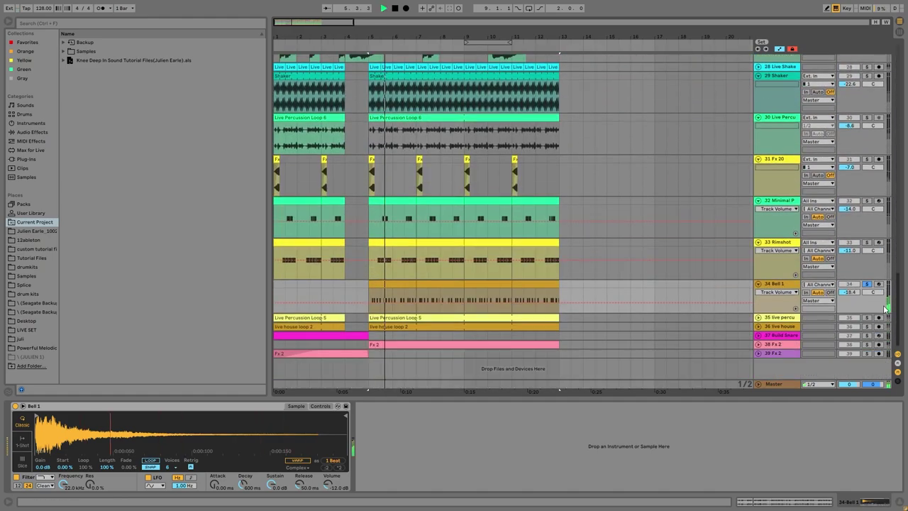
click(865, 242)
click(866, 200)
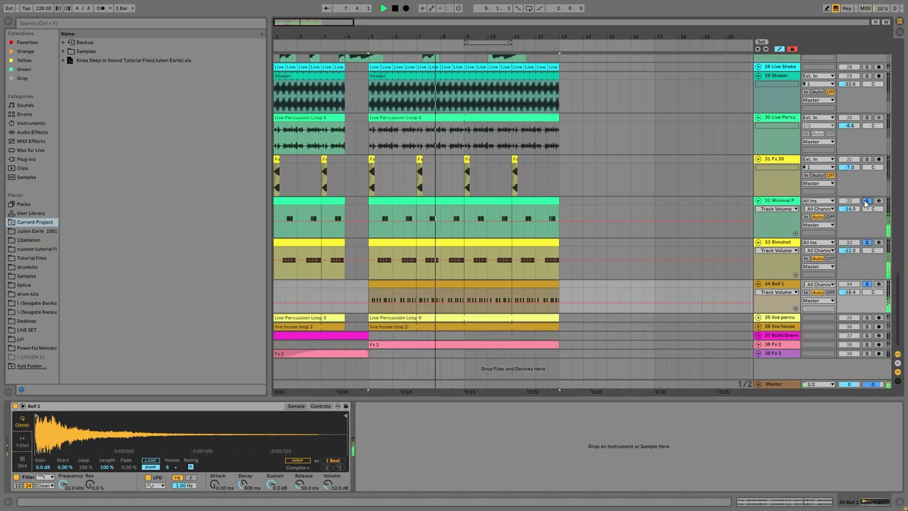
key(space)
click(868, 120)
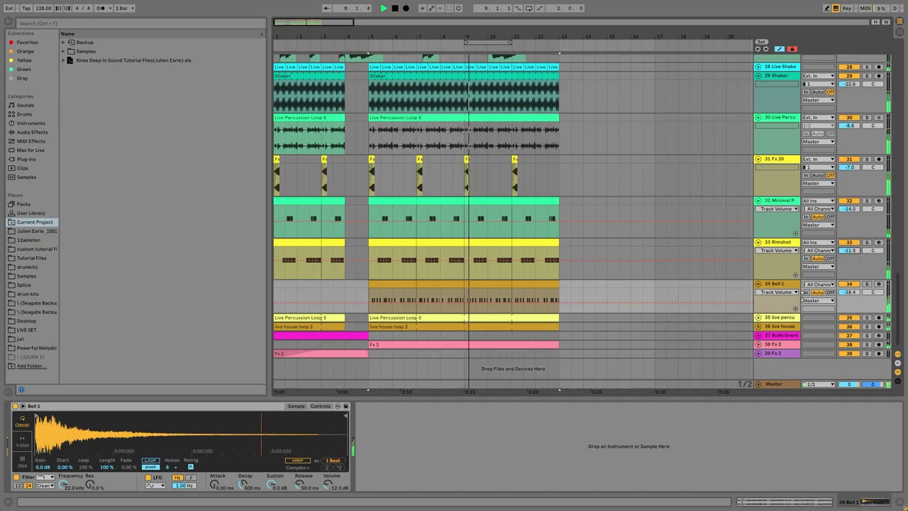
- Solo 35 Live Percussion, play it from 5.1.1, and unfold the track
key(space)
click(867, 317)
key(space)
click(758, 318)
scroll(772, 326, down, 3)
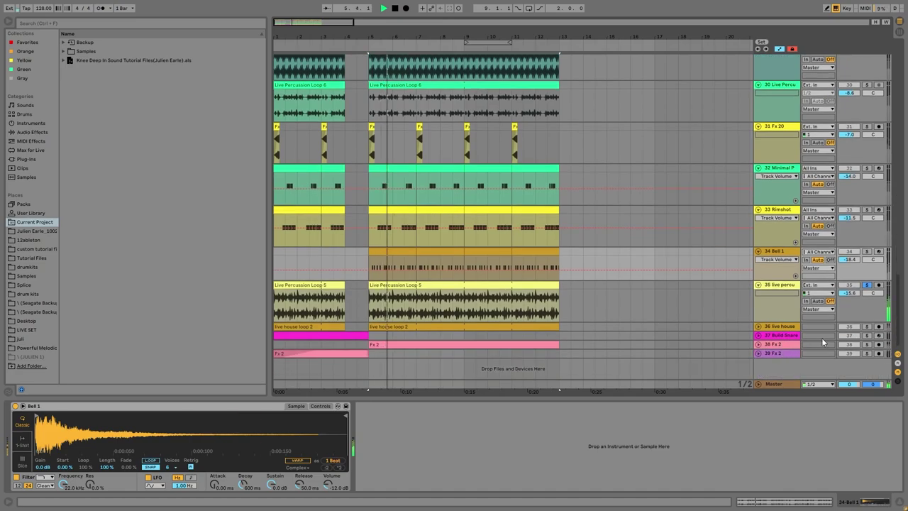
- Solo, unfold and select the 36 live house loop 2 track, and replay it from 5.1.1
click(866, 327)
click(758, 327)
click(782, 327)
scroll(766, 323, down, 2)
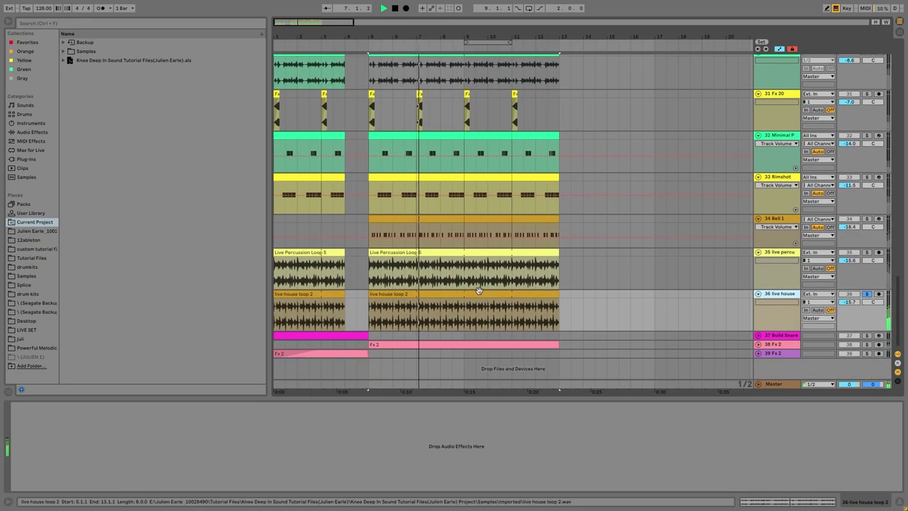
key(space)
key(space)
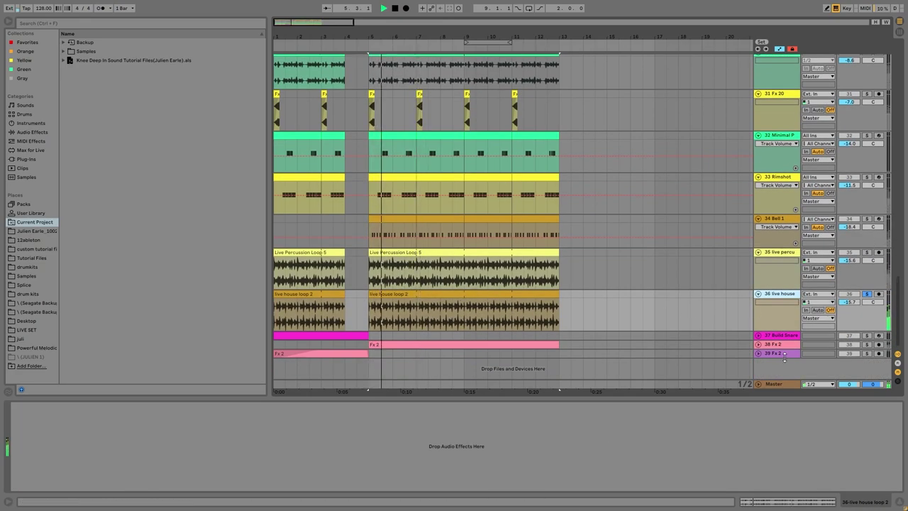
key(space)
- Unsolo track 36, inspect the 37 Build Snare devices, and solo and unfold 37 Build Snare, 38 Fx 2 and 39 Fx 2 together
click(866, 293)
click(784, 335)
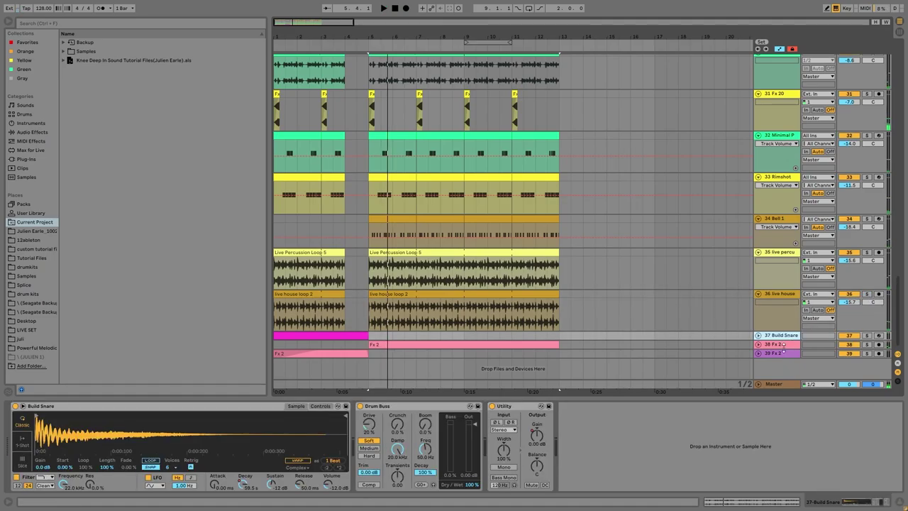
click(779, 354)
click(866, 352)
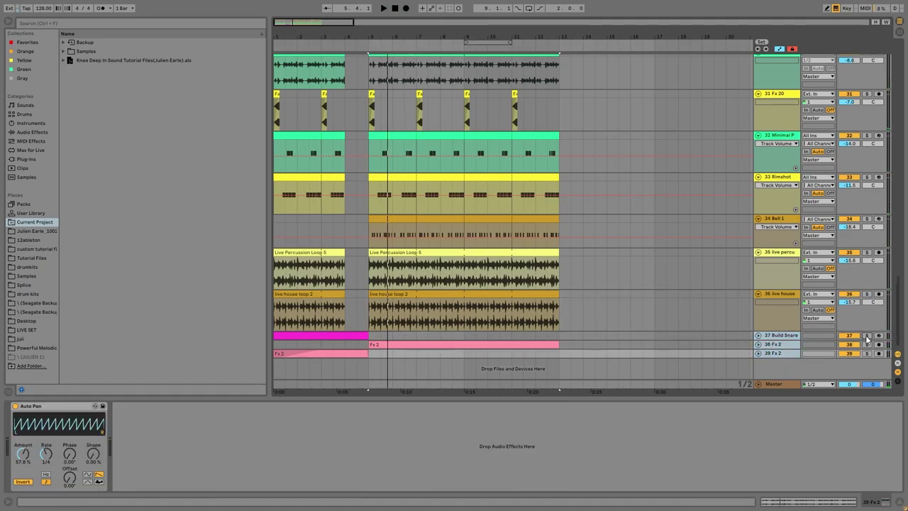
click(758, 335)
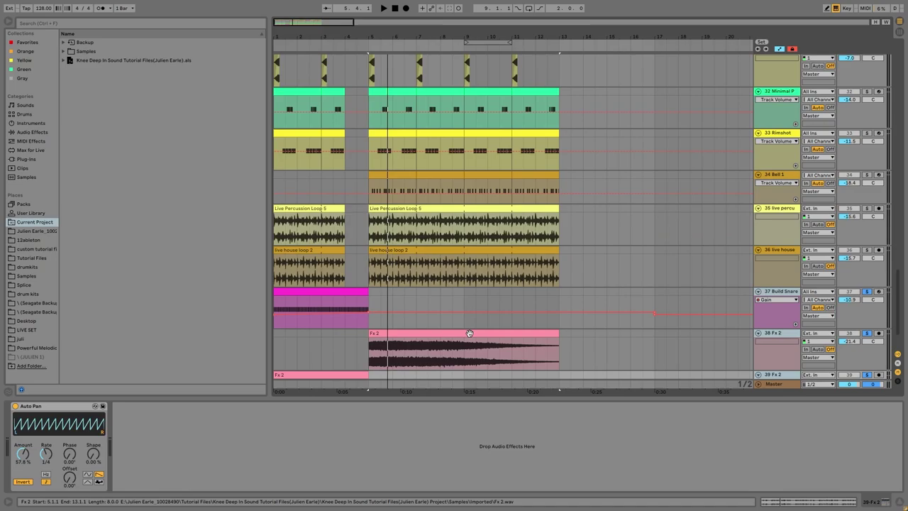
- Play the soloed Build Snare and Fx 2 tracks from 4.1.1, view 39 Fx 2's Auto Pan, and replay the transition
click(345, 300)
key(space)
scroll(678, 300, down, 2)
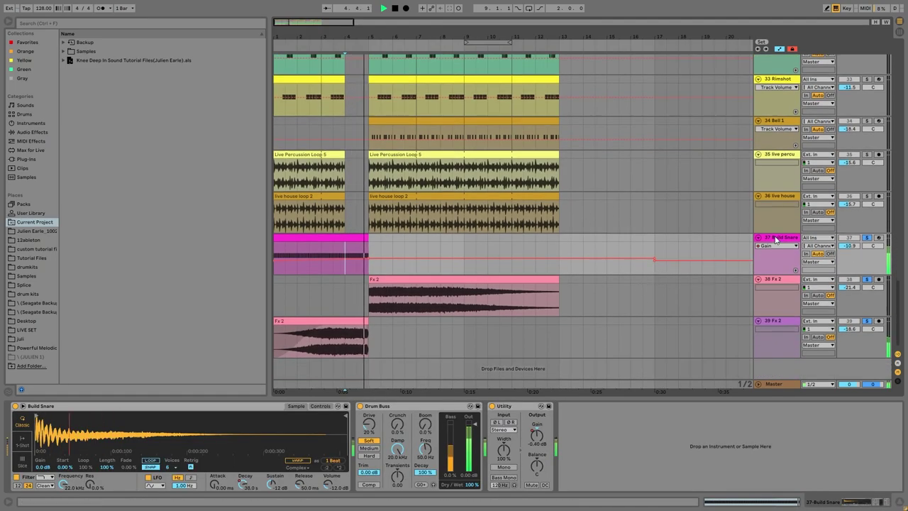
key(space)
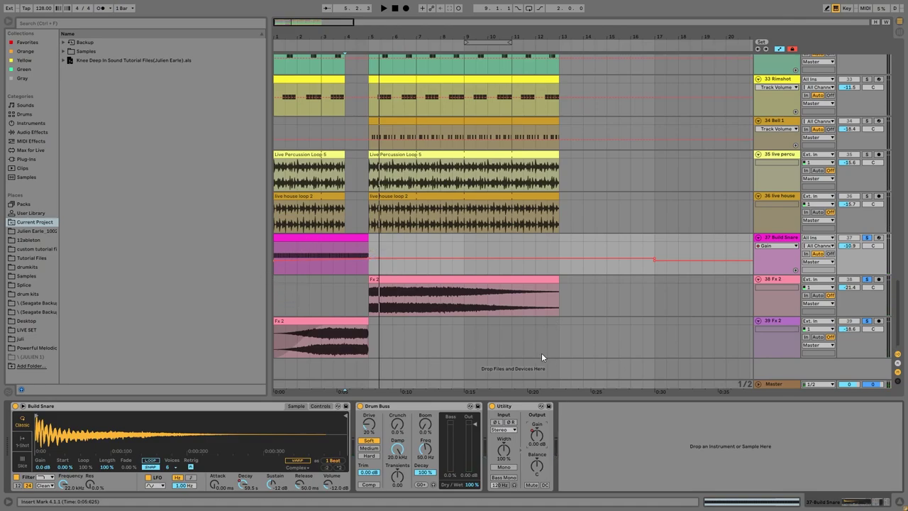
click(344, 344)
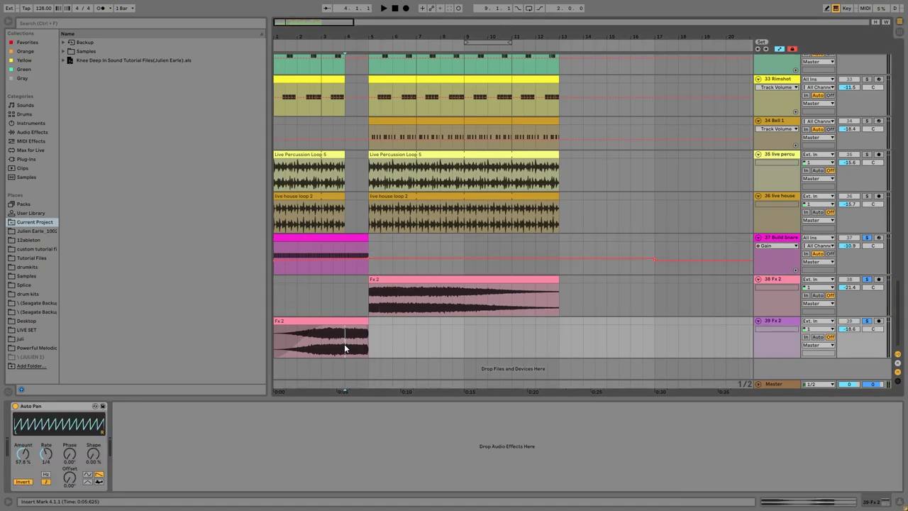
key(space)
- Set the 38 Fx 2 track volume to -20.6 dB and play the full mix from 5.1.1 with all solos off
click(376, 315)
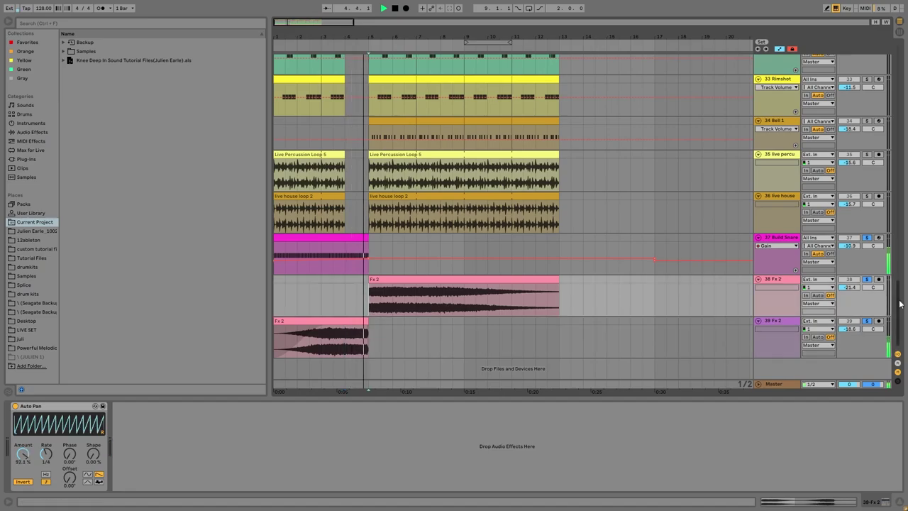
drag(850, 289, 850, 287)
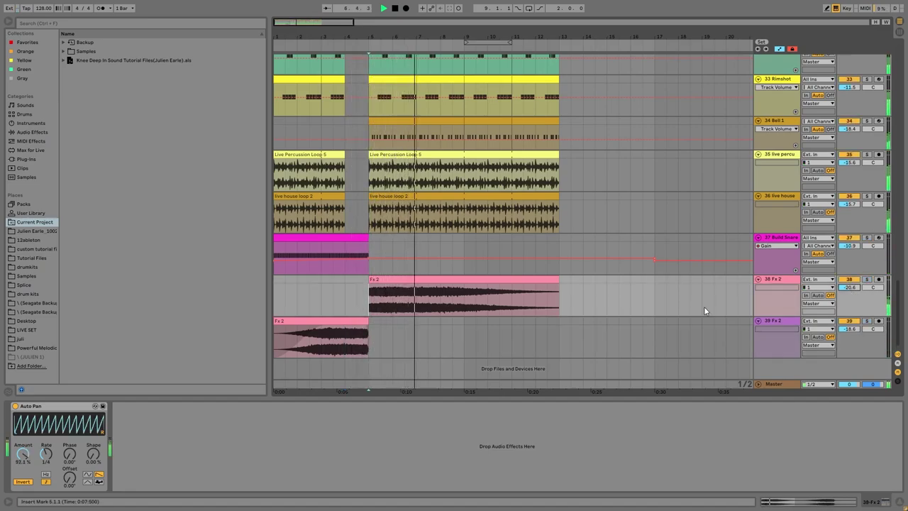
key(space)
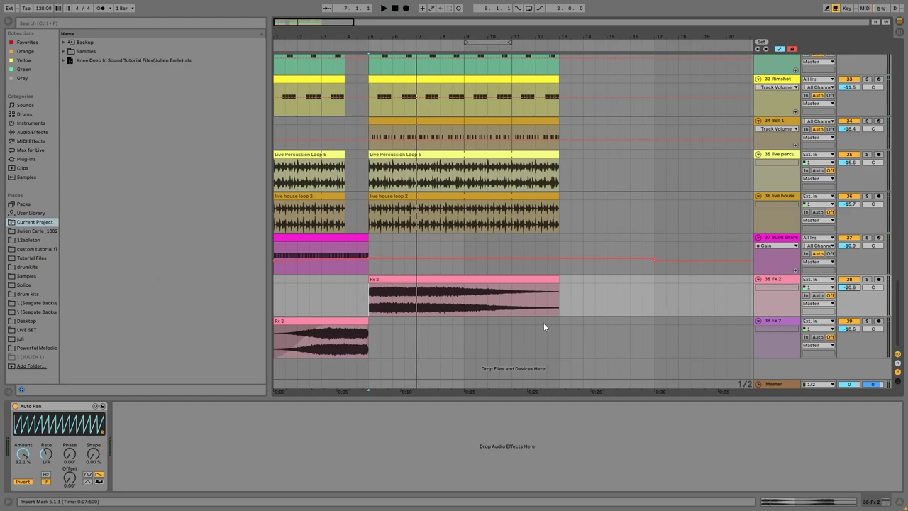
key(space)
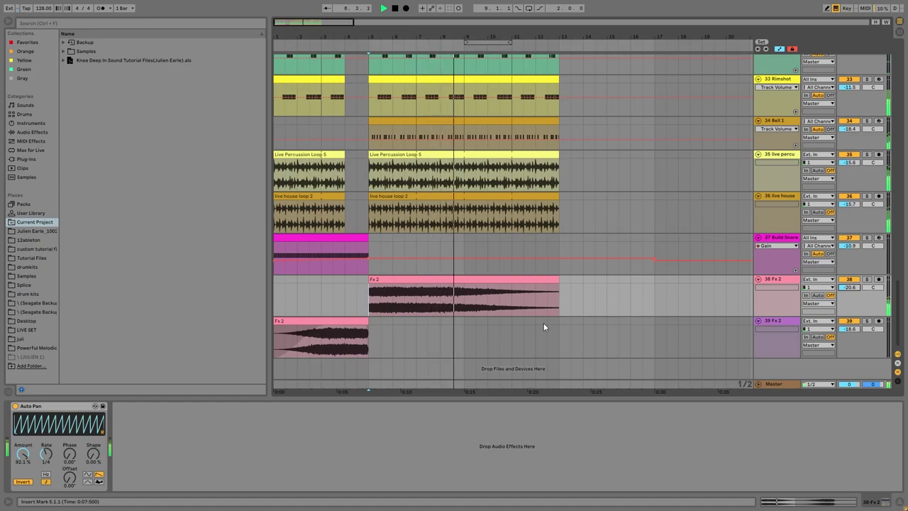
- Stop playback, select every track in the arrangement and fold them all to their minimum height
key(space)
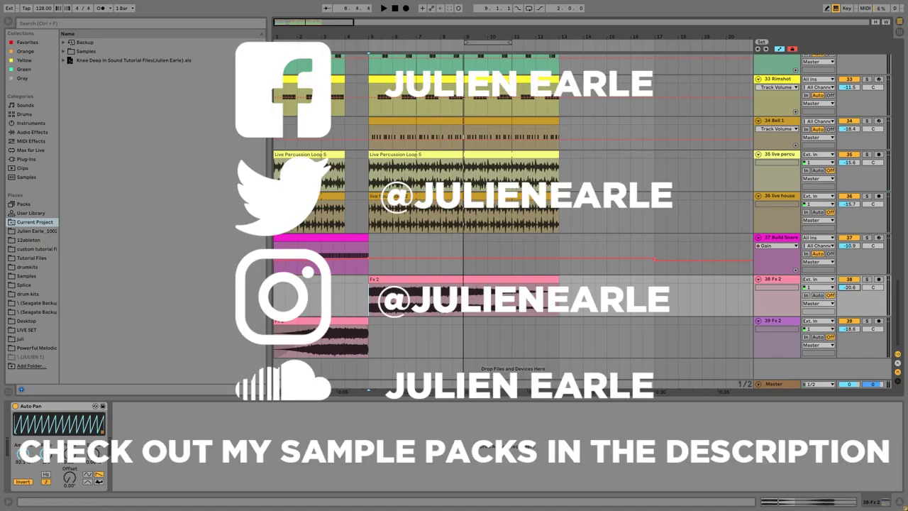
scroll(768, 283, up, 10)
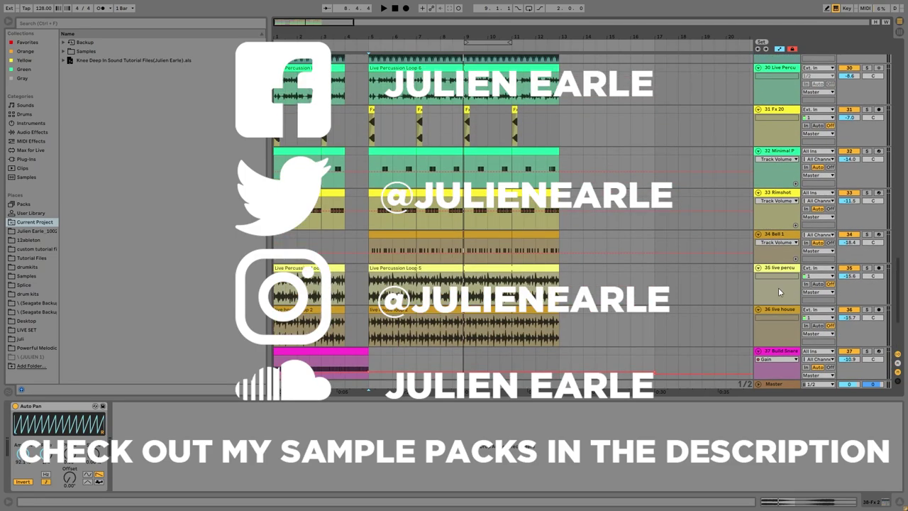
scroll(716, 265, up, 2)
click(773, 204)
key(ctrl+a)
key(u)
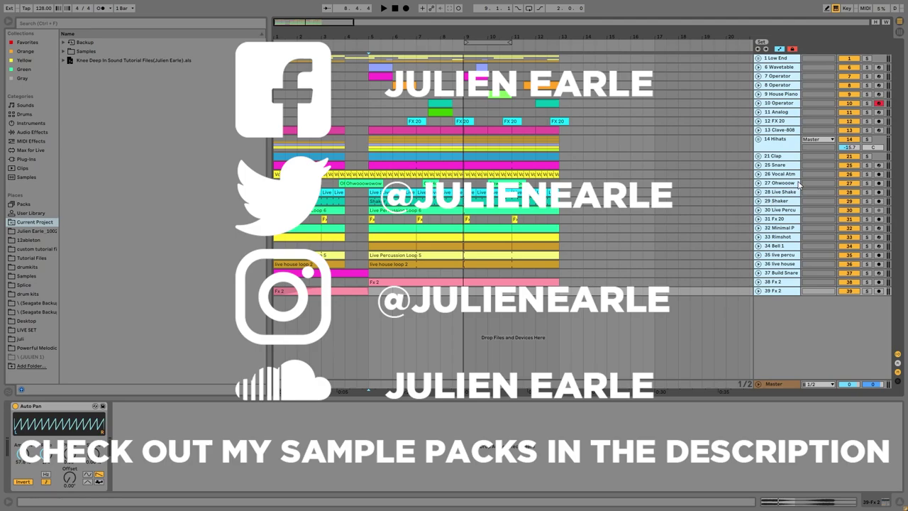
- View the device chains of the 14 Hihats group, the 25 Snare track and the 21 Clap group in turn
click(783, 145)
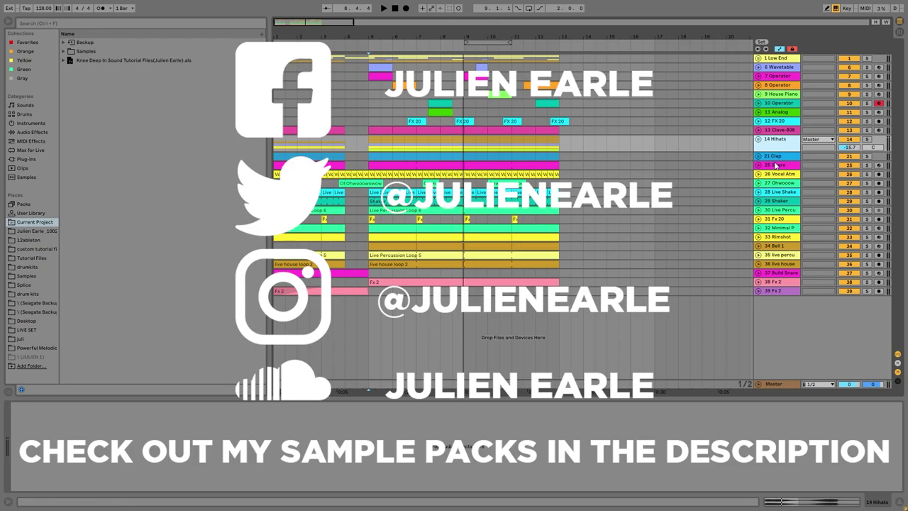
click(775, 164)
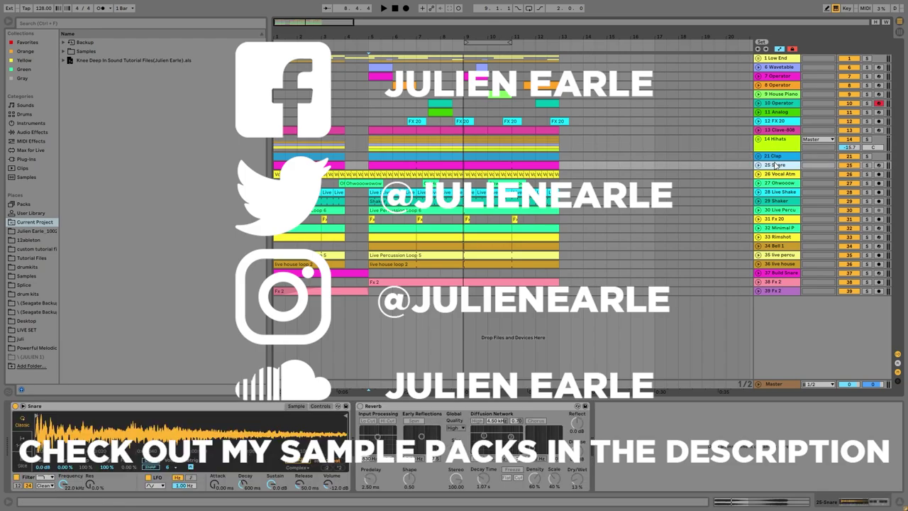
key(Up)
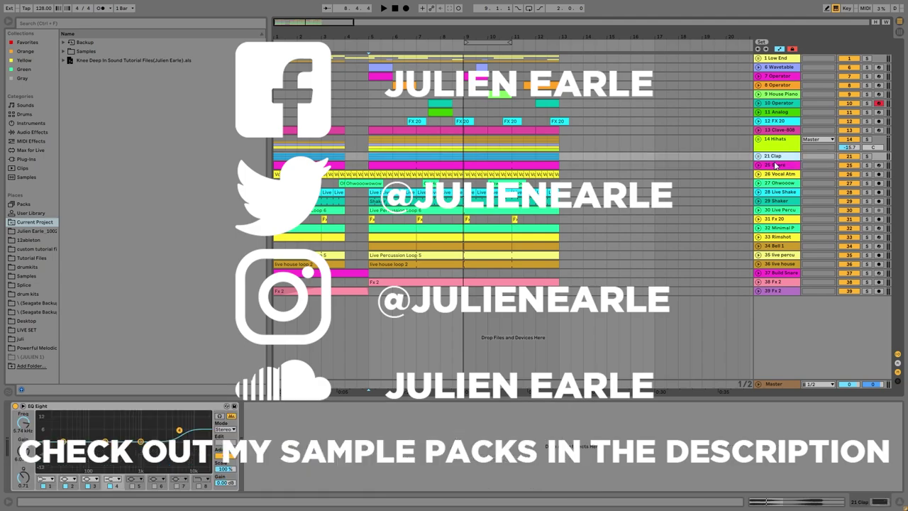